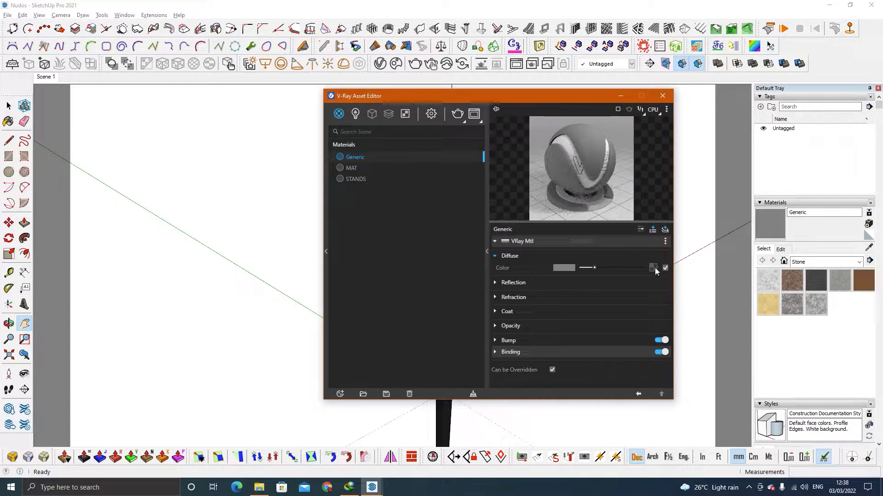
Assign a Mix (Map) texture to the Generic material's diffuse color
left_click(653, 268)
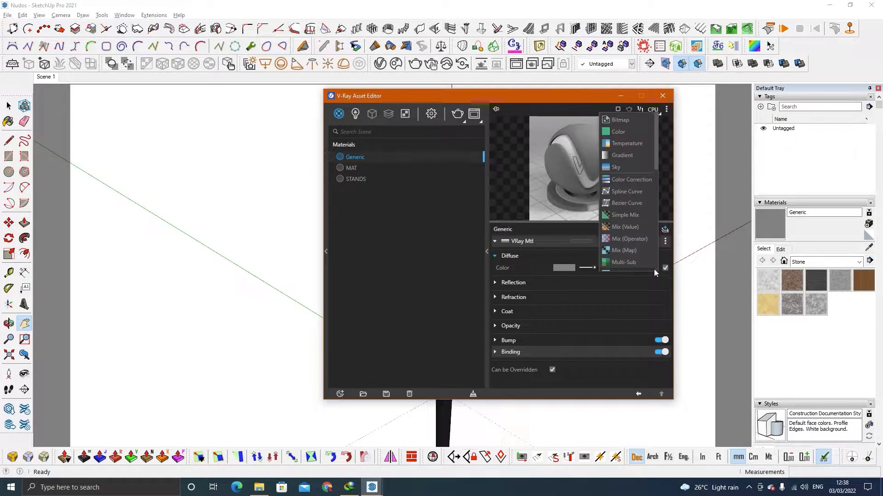
left_click(637, 252)
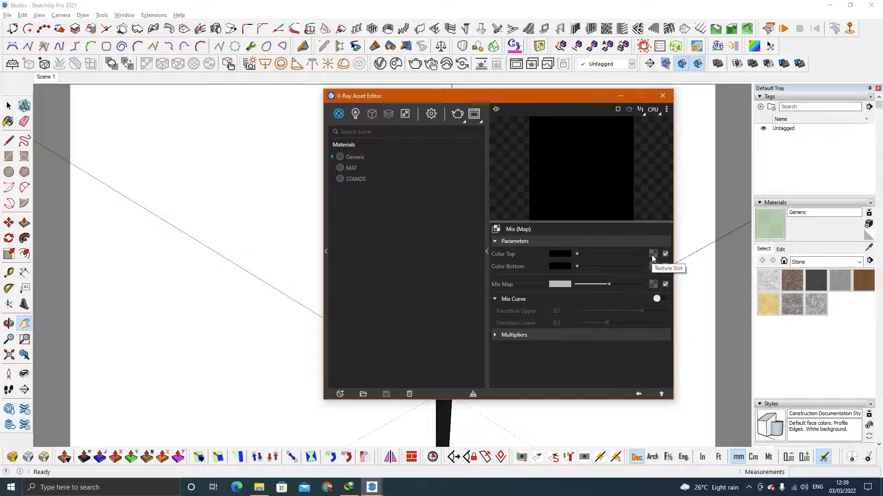
Add a Color texture to the Color Top slot of the Mix (Map) and set it to a dark teal
left_click(653, 255)
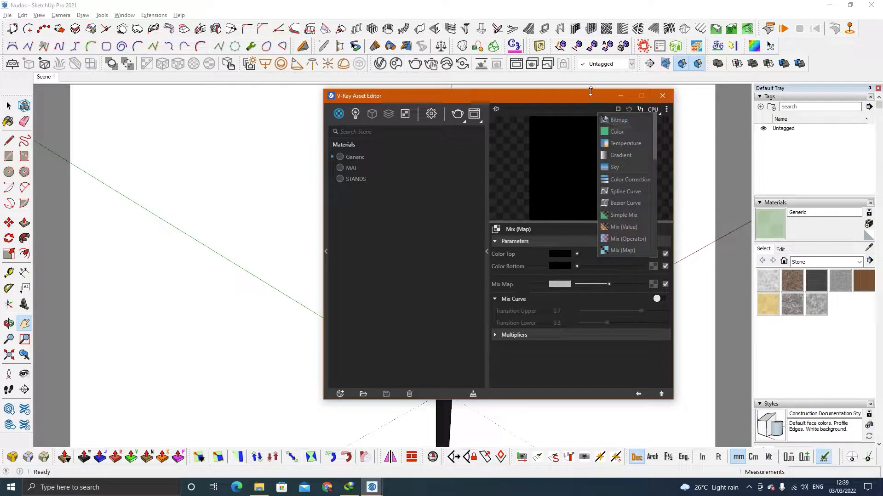
left_click_drag(594, 94, 517, 93)
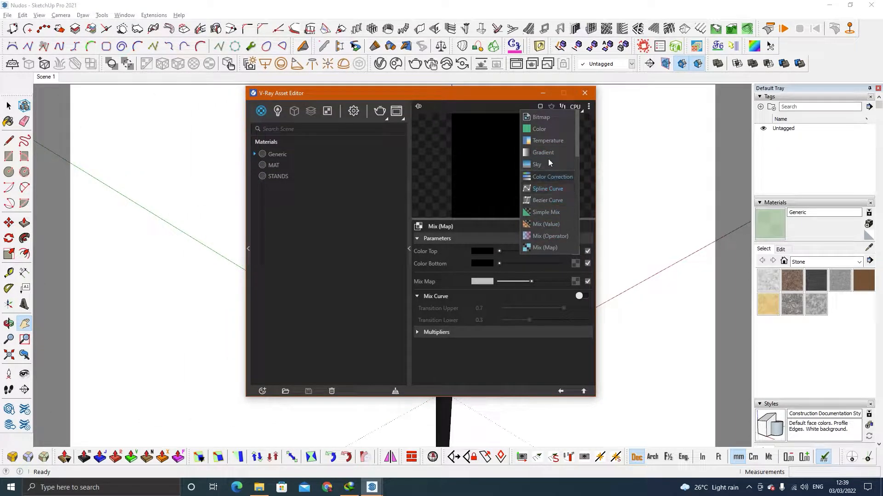
left_click(547, 131)
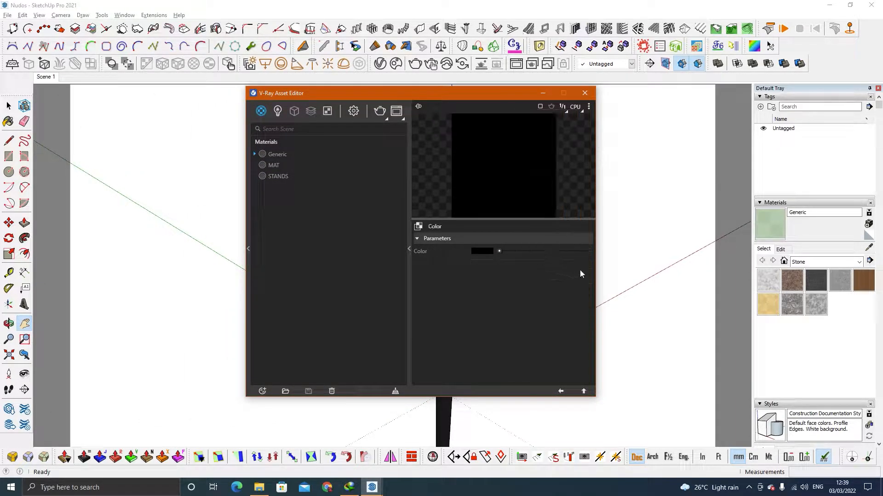
left_click(490, 251)
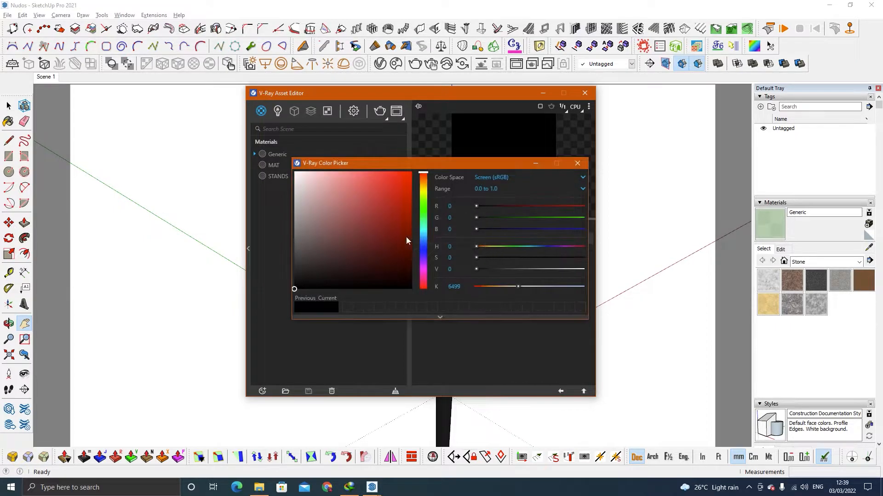
mouse_move(424, 249)
left_mouse_down()
mouse_move(422, 263)
mouse_move(431, 167)
left_mouse_up()
left_click_drag(355, 251, 290, 265)
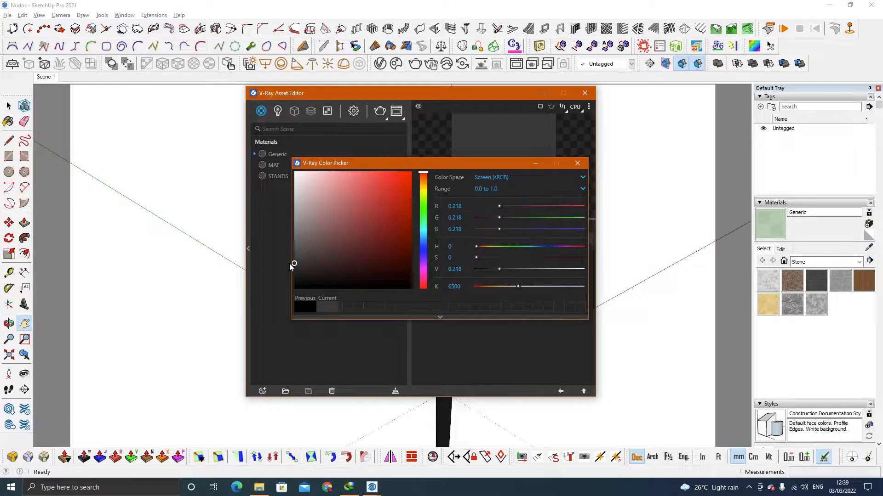
left_click(424, 250)
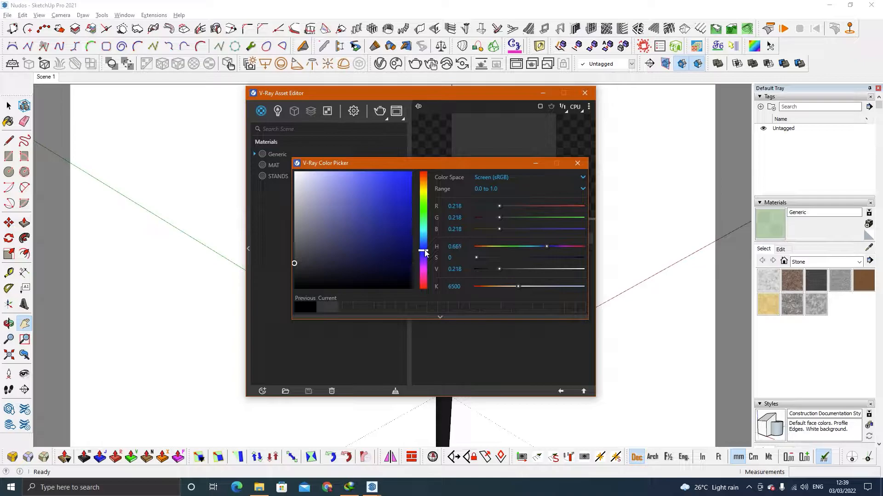
left_click_drag(313, 259, 353, 267)
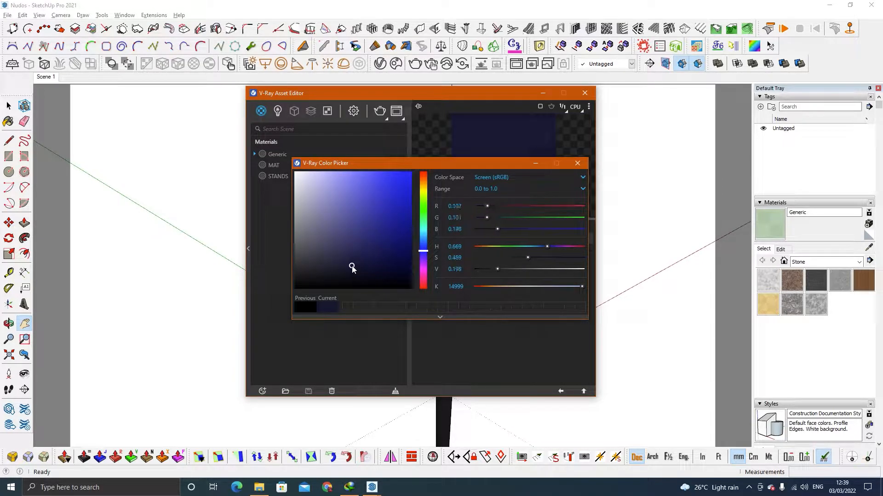
left_click_drag(423, 253, 424, 235)
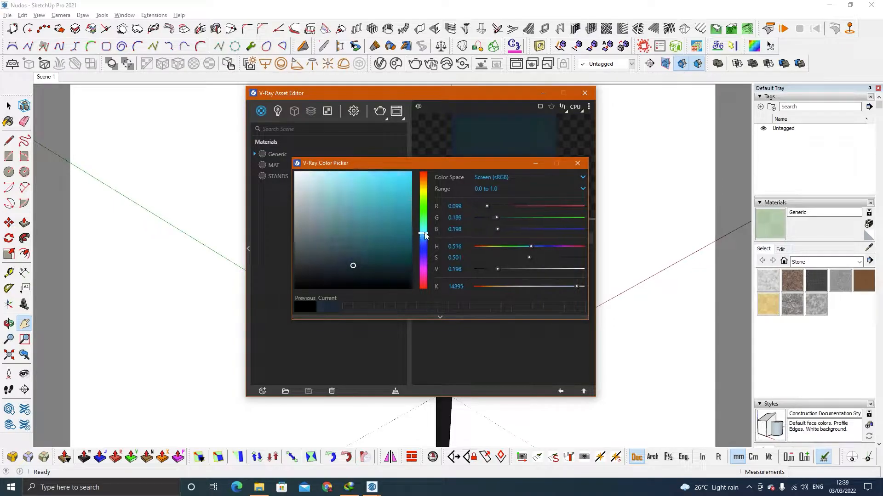
left_click_drag(353, 266, 357, 269)
left_click(577, 164)
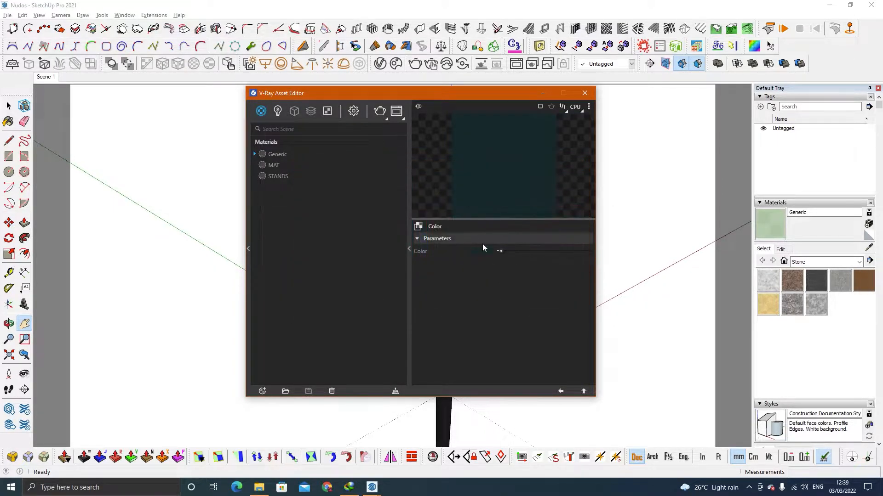
left_click(583, 391)
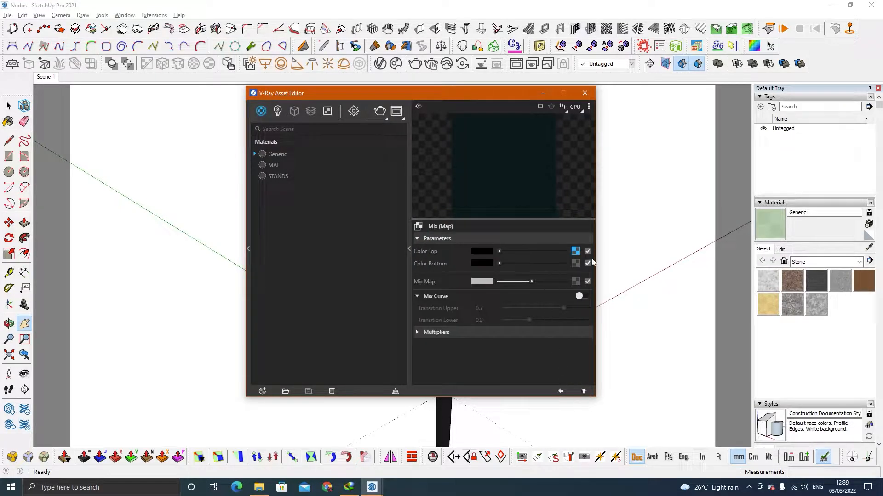
Paste a copy of the Color texture into the Color Bottom slot and make it a slightly lighter teal
right_click(576, 265)
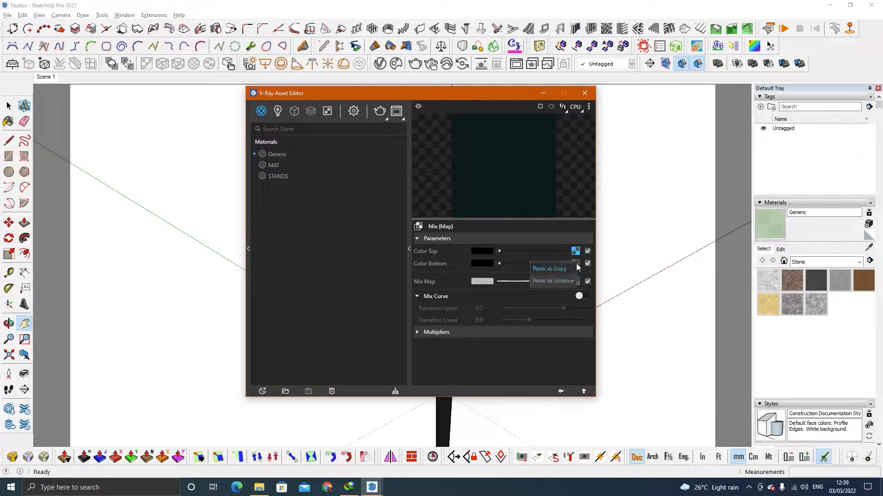
left_click(570, 269)
left_click(575, 263)
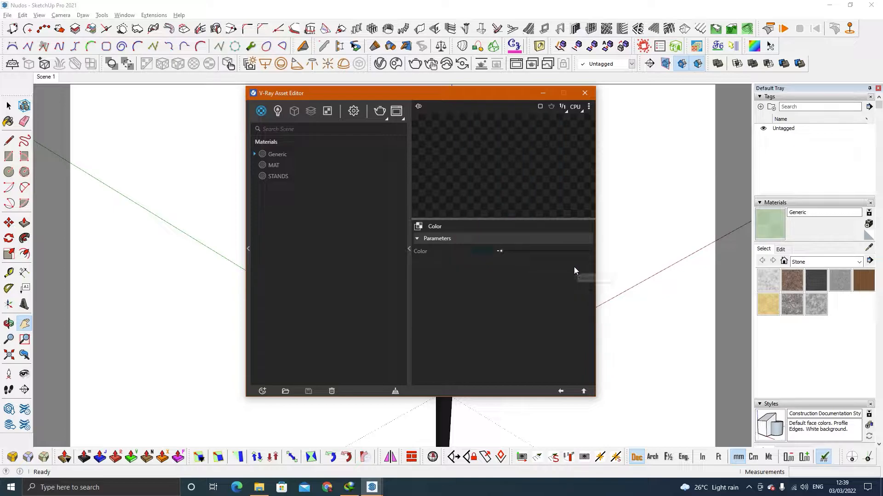
left_click(486, 252)
left_click(356, 261)
left_click_drag(356, 261, 354, 261)
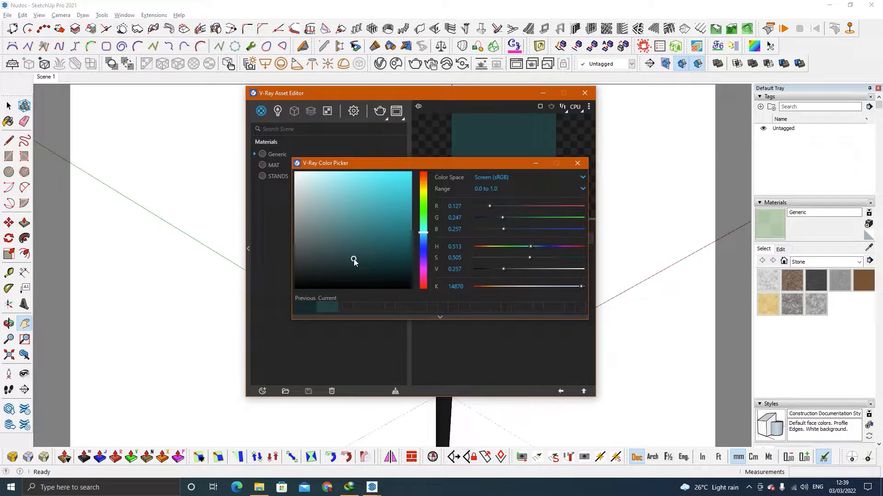
left_click(577, 164)
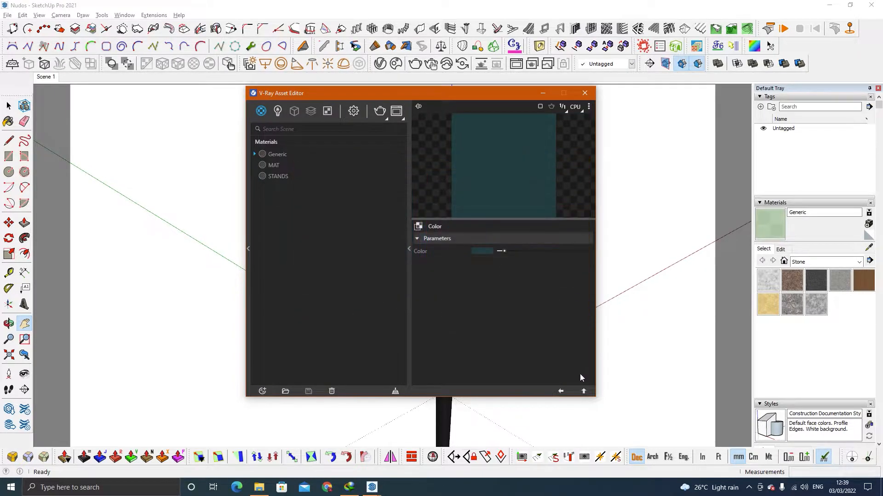
left_click(583, 391)
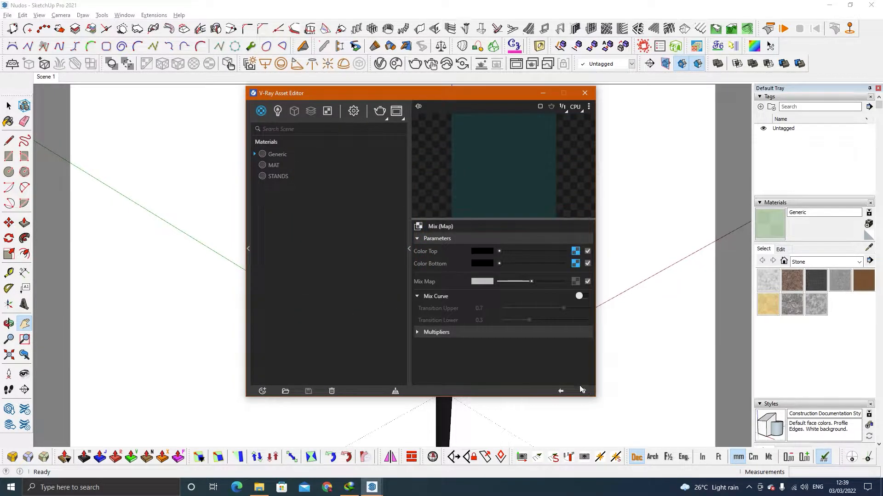
Load the Textile velvet_tiling image as a bitmap into the Mix Map slot and return to the Mix (Map) parameters
left_click(575, 281)
left_click(539, 118)
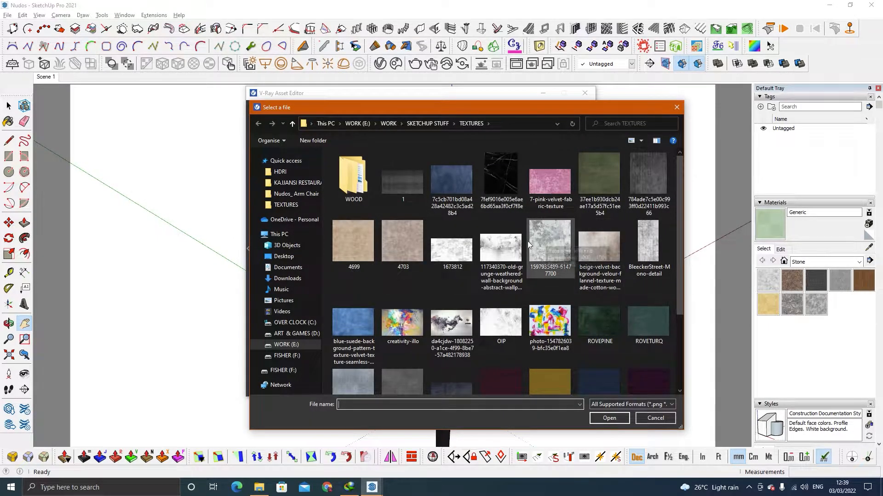
scroll(551, 249, "down", 2)
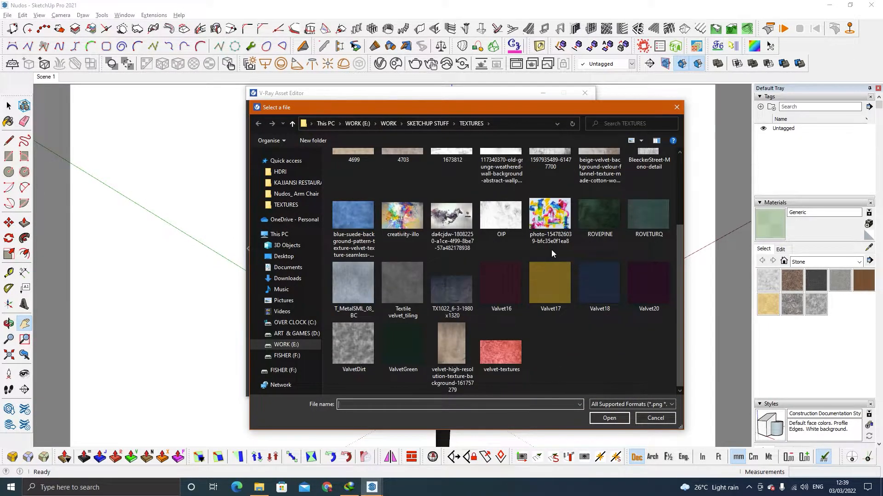
left_click(395, 287)
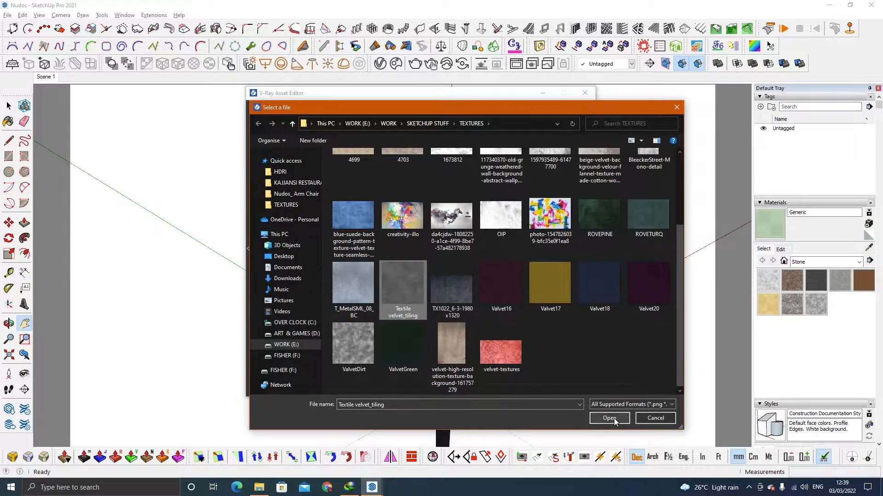
left_click(613, 419)
left_click(584, 391)
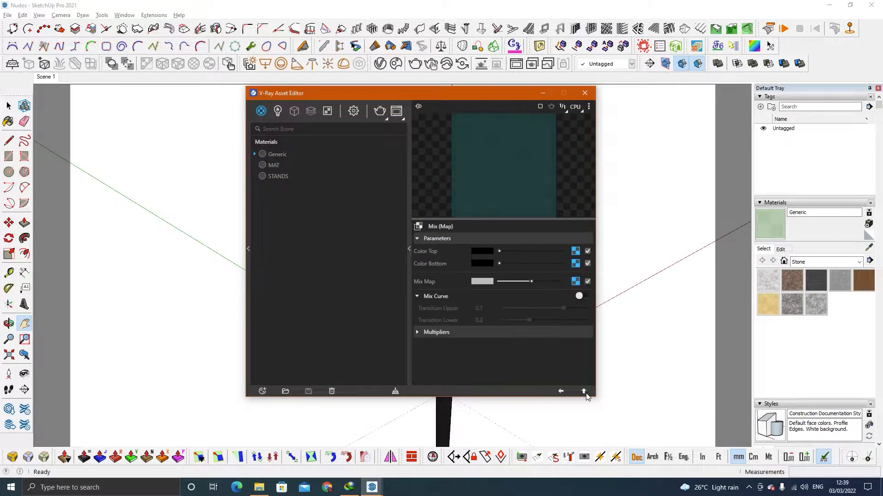
Clear the textures from the Color Bottom and Color Top slots
right_click(576, 264)
left_click(565, 298)
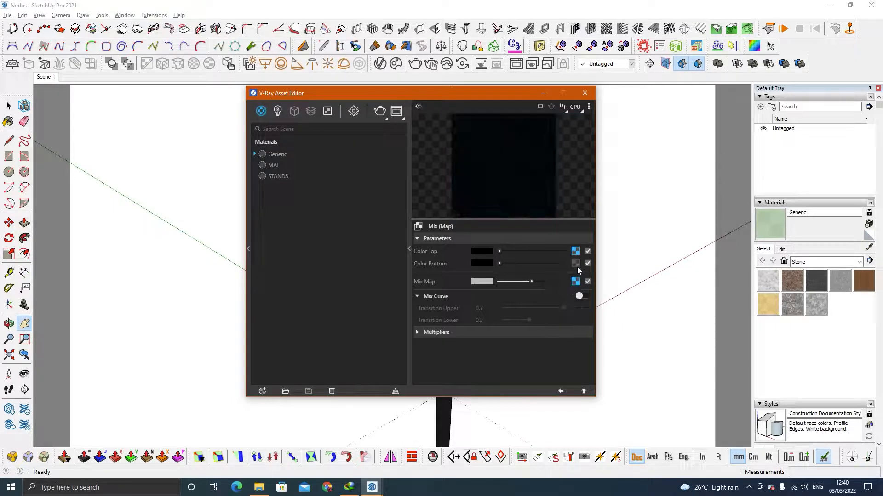
right_click(576, 251)
left_click(568, 279)
Set the Color Top swatch directly to a dark teal, about R 0.08, G 0.16, B 0.18
left_click(481, 251)
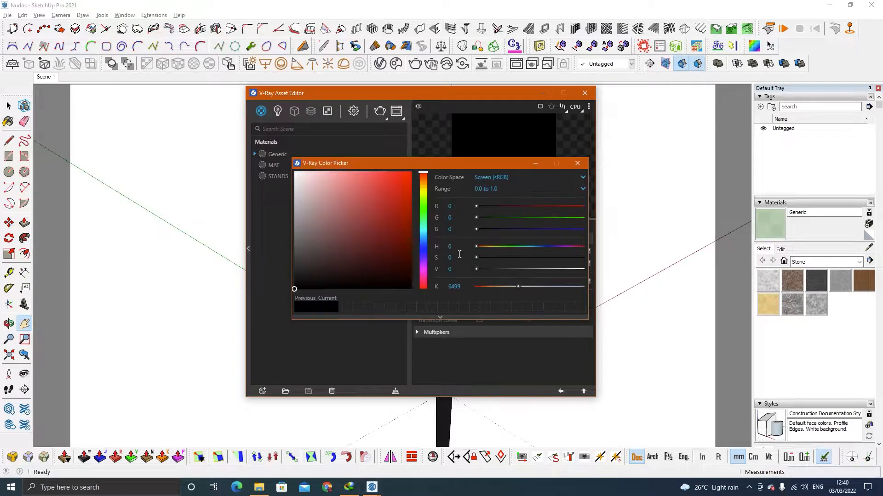
left_click(352, 264)
left_click_drag(421, 240, 427, 237)
left_click_drag(353, 265, 359, 268)
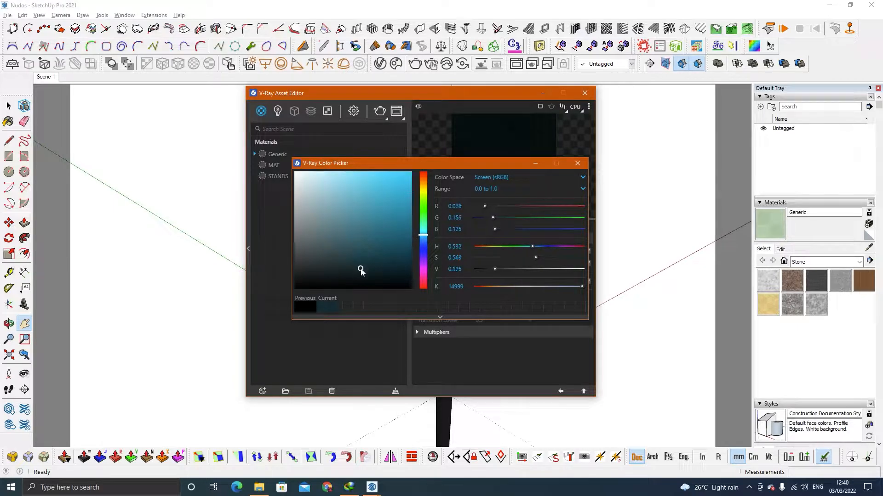
left_click(577, 164)
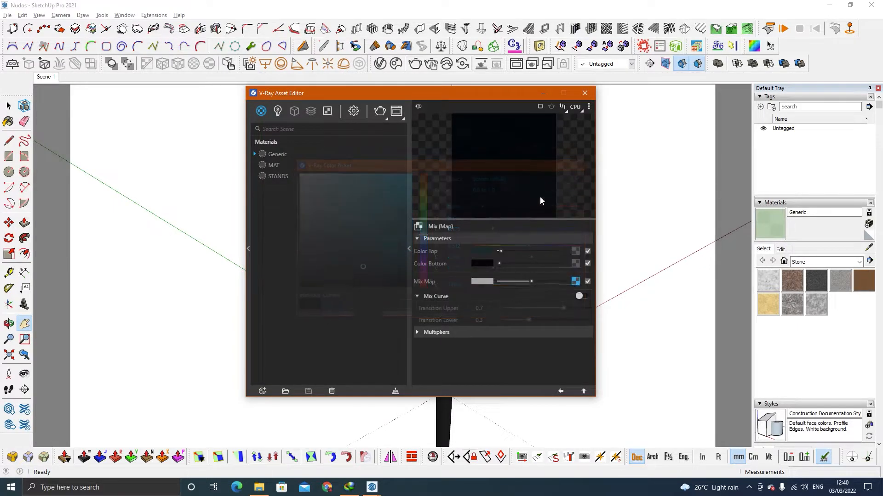
Lighten Color Top to a medium teal, about R 0.23, G 0.36, B 0.43, and return to the Generic material
left_click(487, 252)
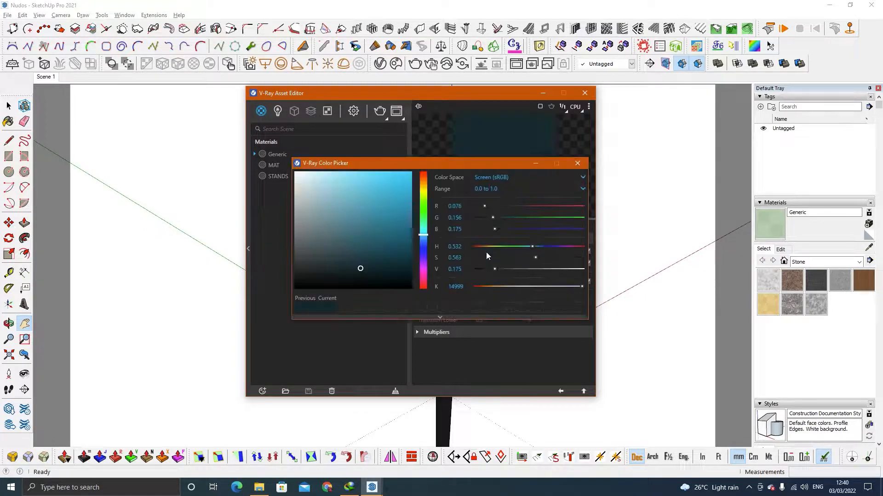
left_click_drag(356, 263, 346, 238)
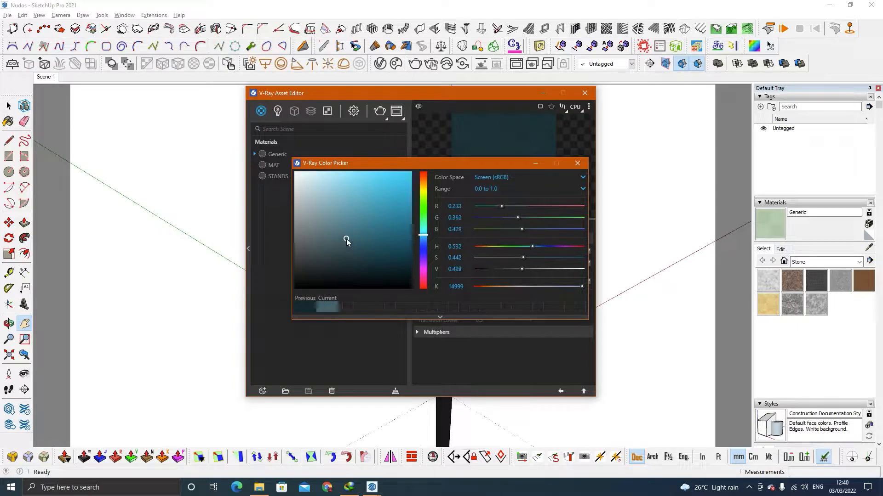
left_click(577, 164)
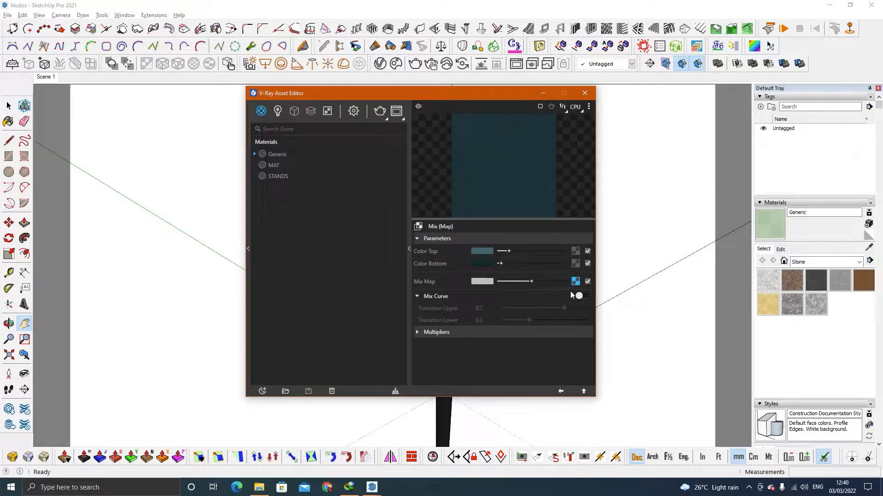
left_click(584, 391)
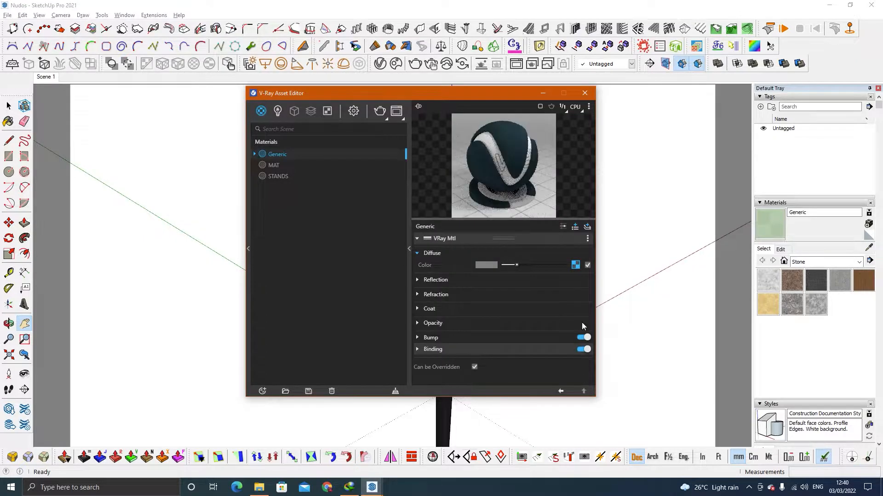
Switch the material preview to the draped cloth scene
left_click(589, 107)
left_click(534, 129)
Show the advanced material settings and raise the Sheen Color to a light grey
left_click(563, 227)
left_click(451, 337)
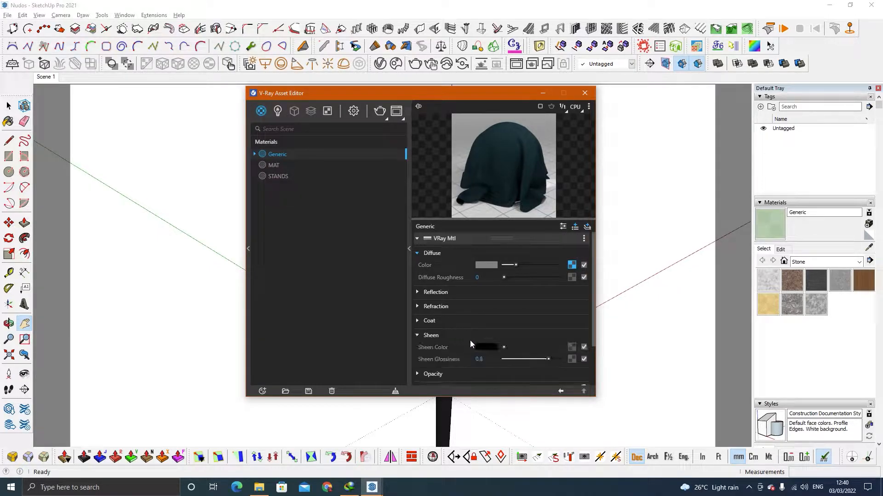
left_click_drag(516, 348, 540, 349)
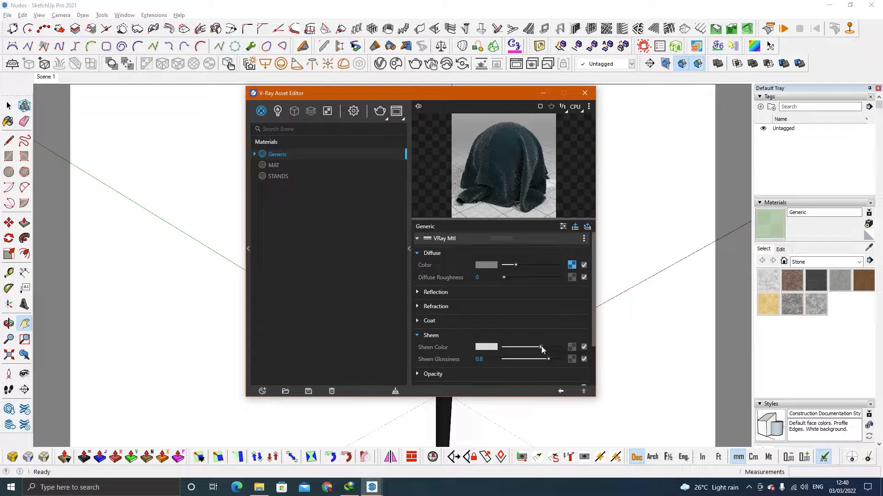
Replace the bitmap in the diffuse Mix Map slot with the ValvetDirt image and return to the Generic material
left_click(572, 265)
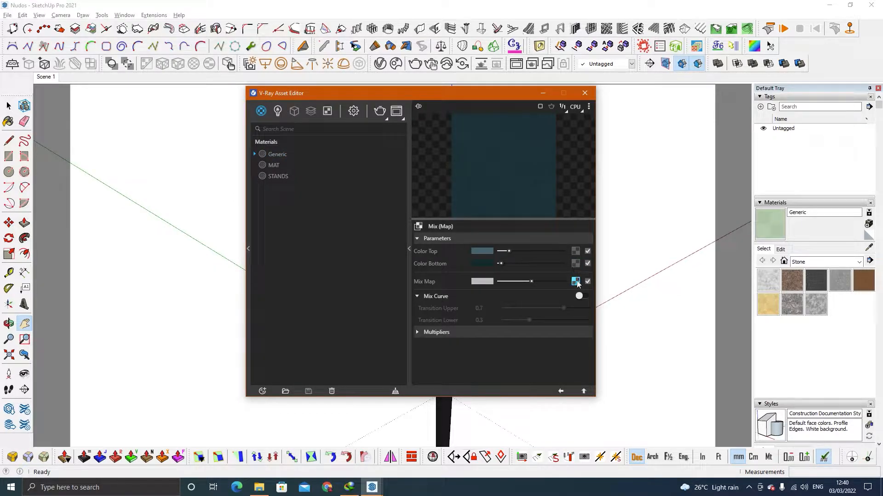
left_click(573, 283)
left_click(589, 251)
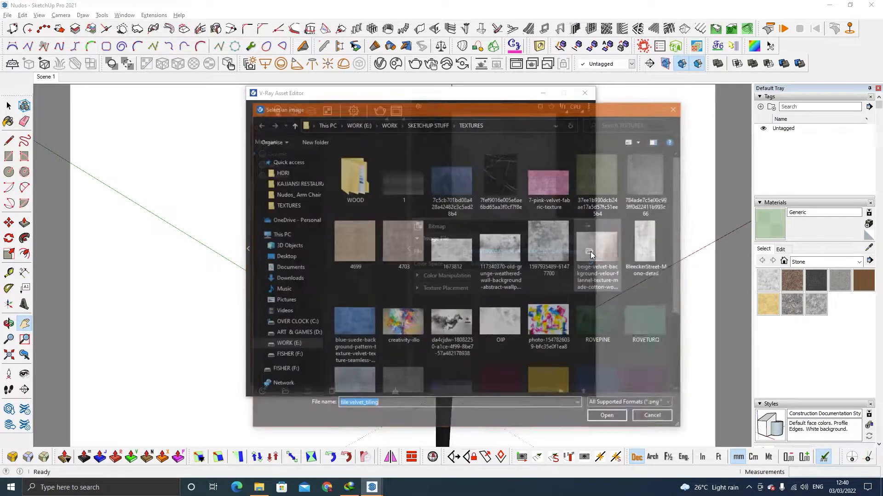
double_click(362, 338)
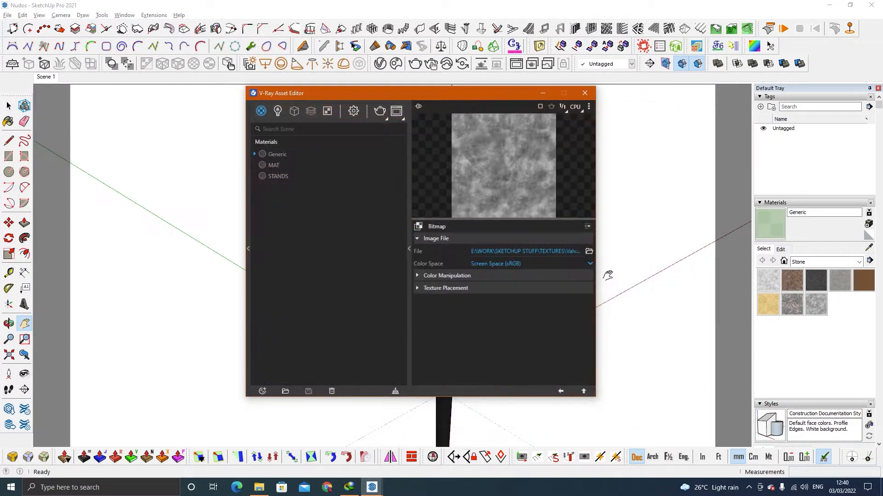
left_click(584, 391)
left_click(583, 391)
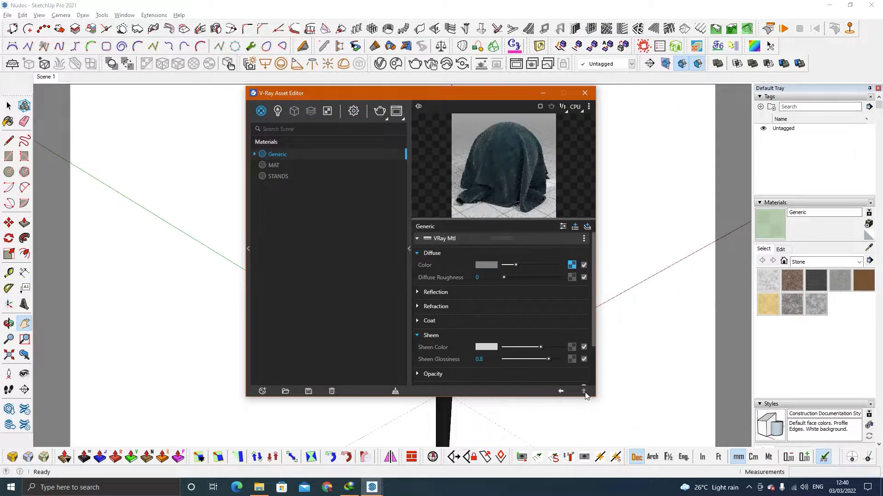
Replace the bitmap in the diffuse Mix Map slot with the dark grey 784ade7c5e00c993ff0d22411b993c66 image and return to the Mix (Map) parameters
left_click(571, 266)
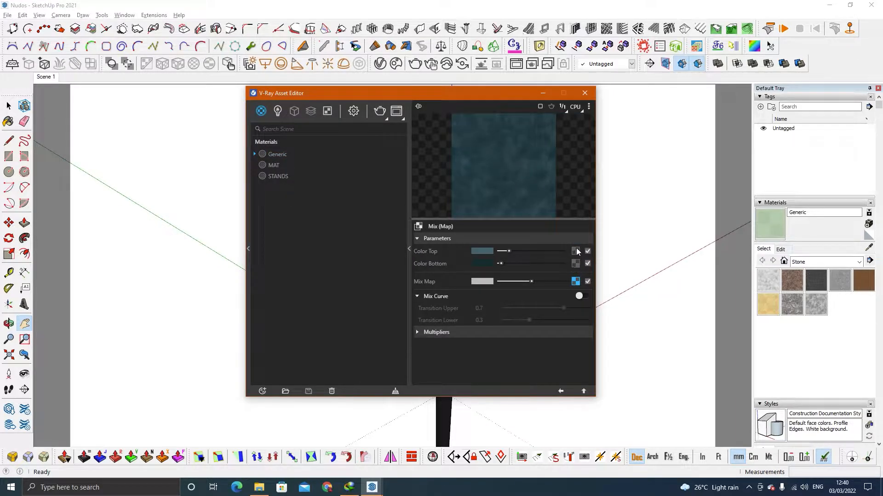
left_click(578, 280)
left_click(588, 252)
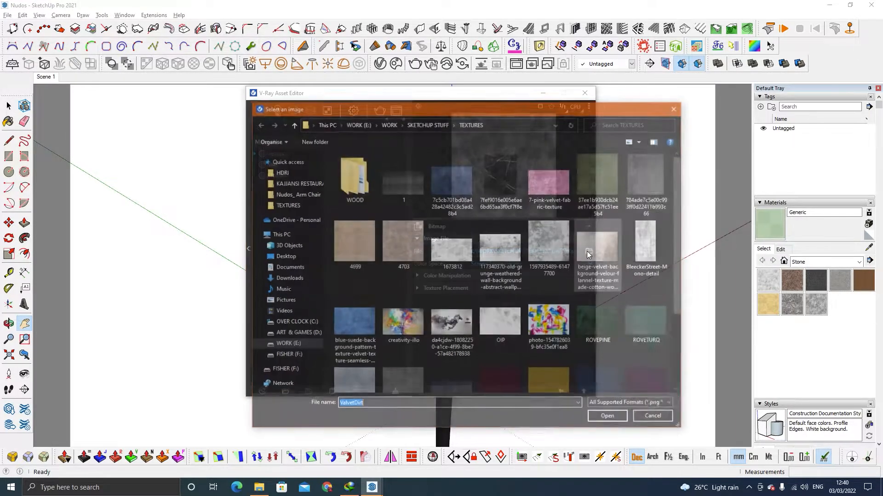
left_click(648, 177)
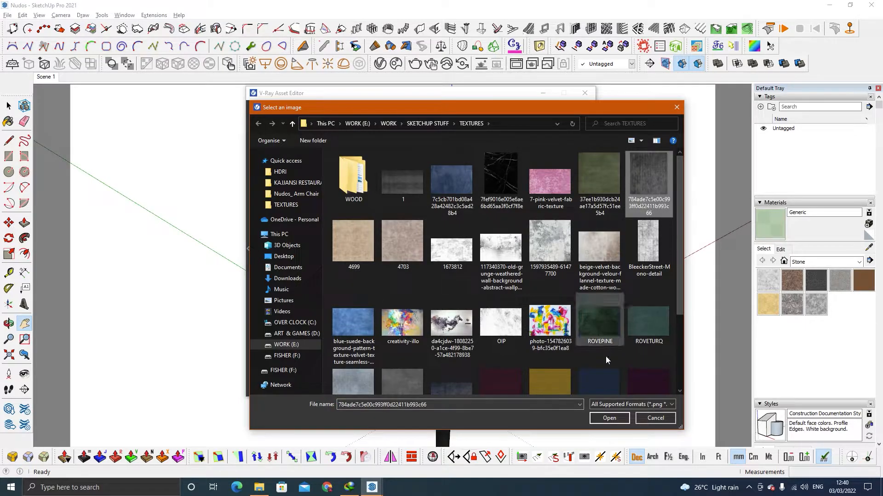
left_click(607, 418)
left_click(584, 393)
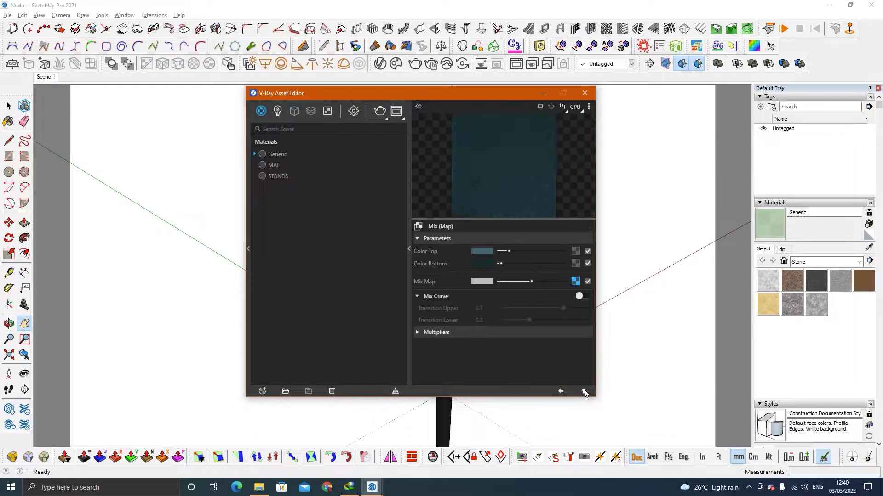
Set the Mix Map bitmap's color space to Rendering Space (Linear) and return to the Generic material
left_click(575, 281)
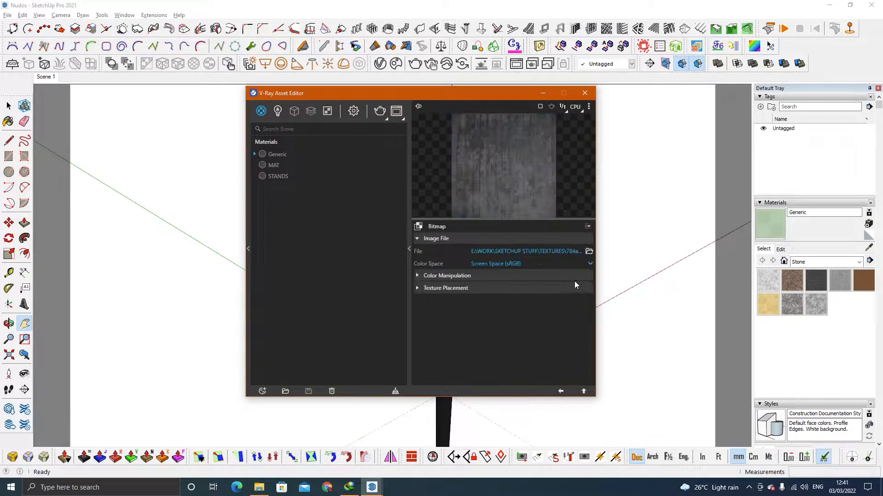
left_click(570, 262)
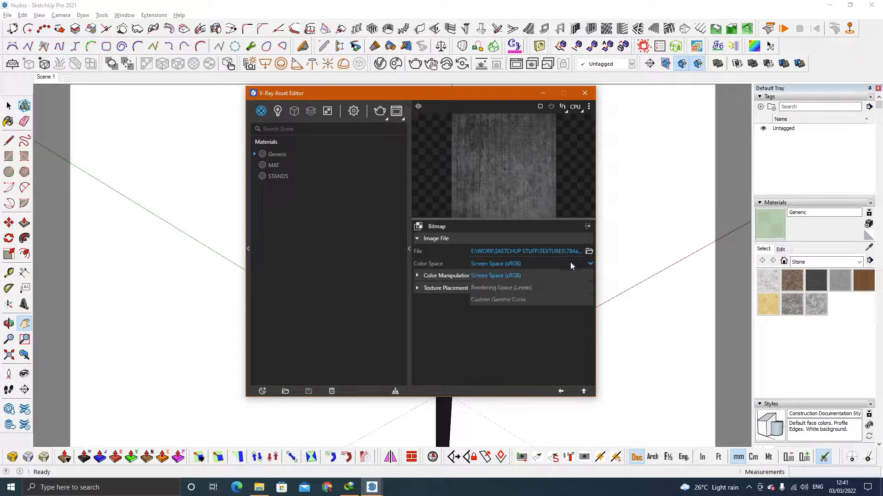
left_click(541, 286)
left_click(583, 391)
left_click(584, 391)
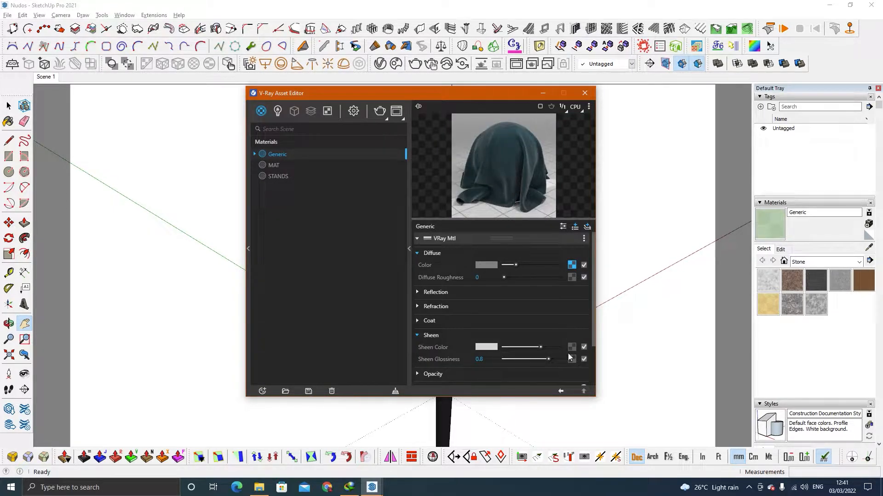
Expand the Bump settings and load the 784ade7c5e00c993ff0d22411b993c66 image as the bump map
scroll(526, 340, "down", 2)
left_click(526, 340)
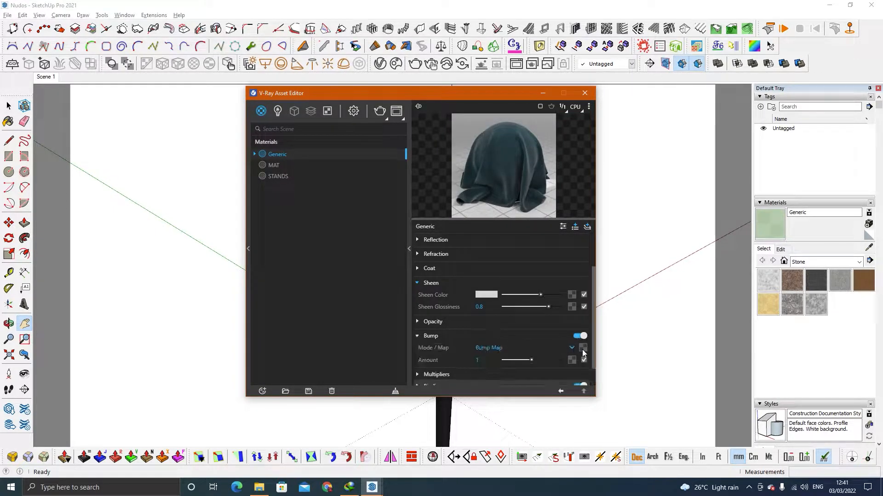
left_click(583, 350)
left_click(567, 119)
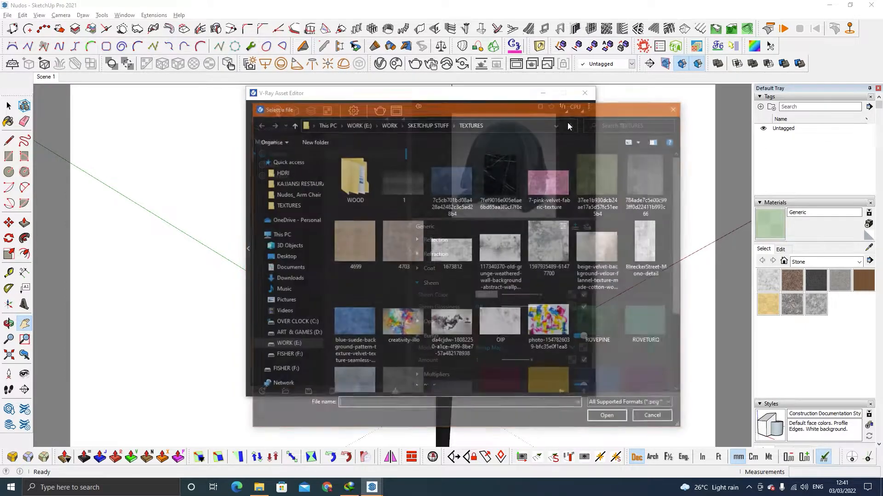
double_click(639, 178)
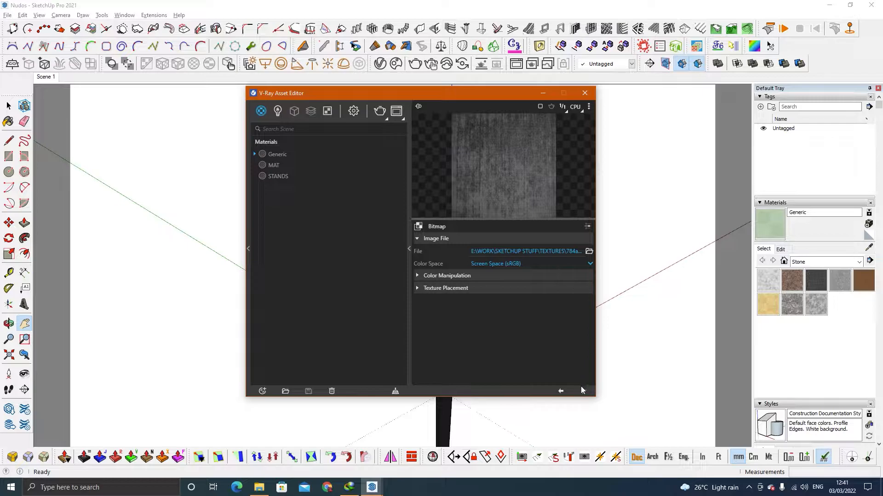
Set the bump bitmap's color space to Rendering Space (Linear) and return to the Generic material
left_click(581, 264)
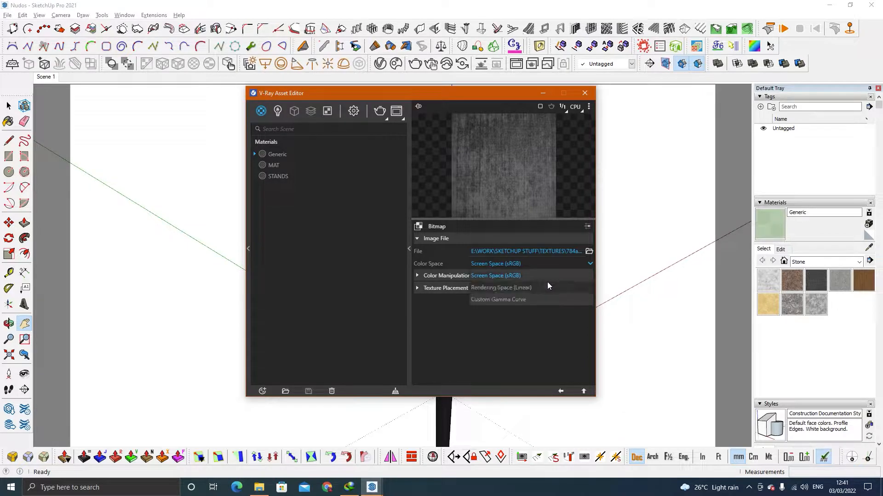
left_click(547, 282)
left_click(584, 391)
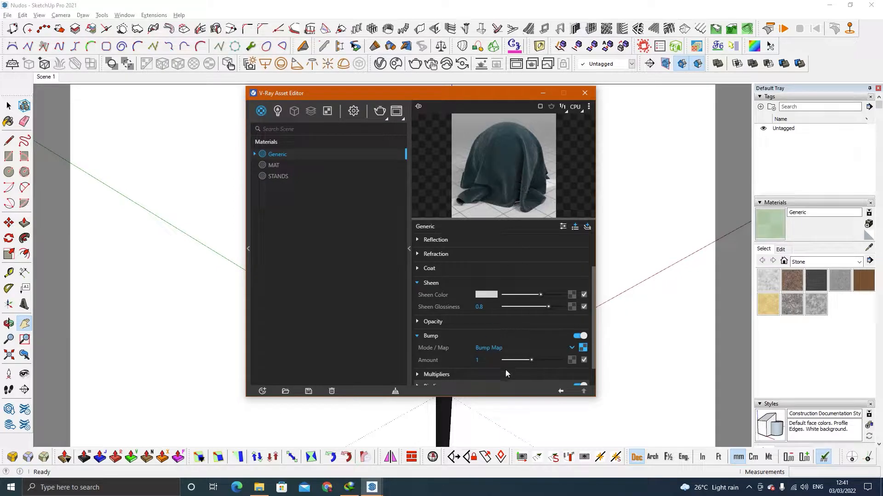
Set the material's bump amount to 0.5
left_click_drag(489, 362, 471, 364)
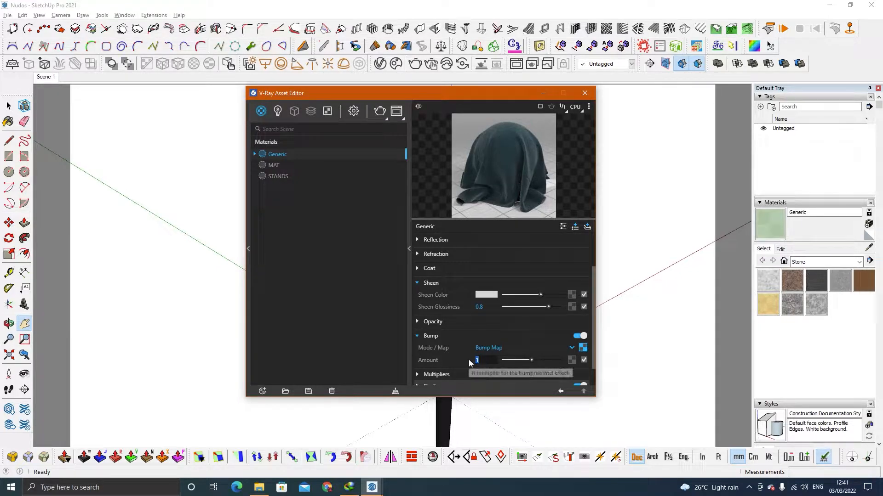
key("BackSpace")
type(".5")
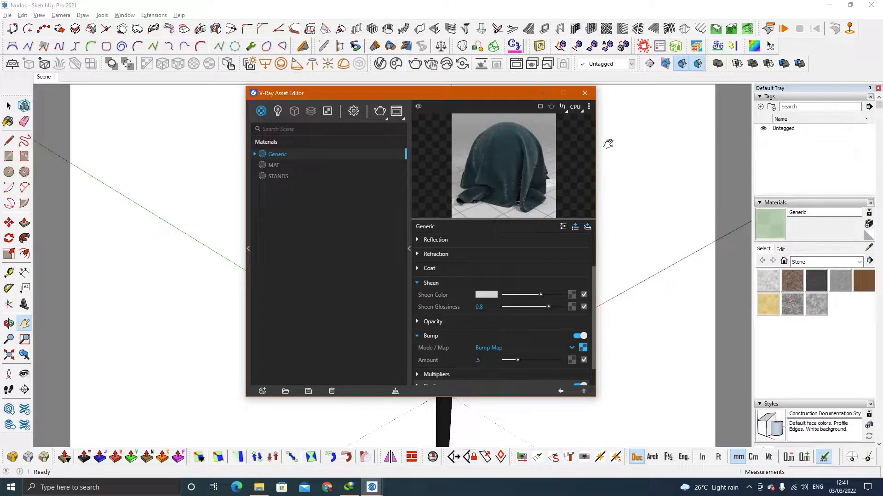
Move the Asset Editor off the chair and select all scene objects that use the MAT material
left_click_drag(514, 94, 729, 108)
left_click(487, 181)
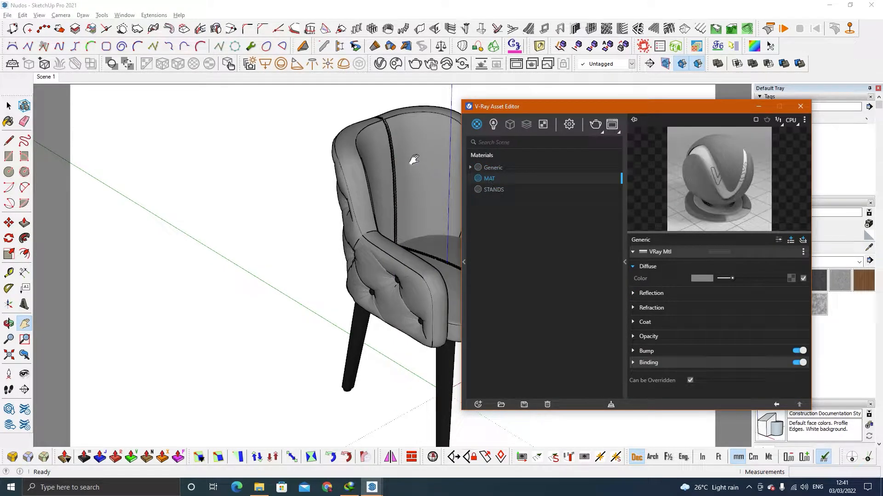
left_click(405, 141)
key("b")
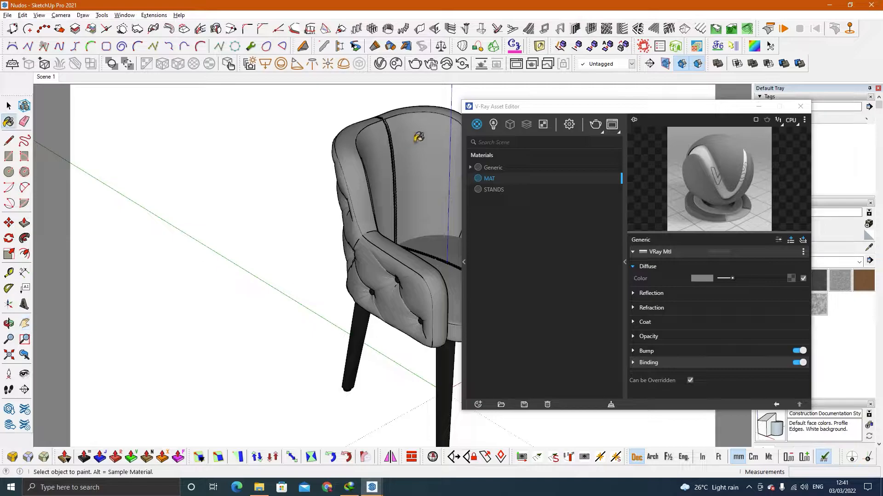
right_click(491, 180)
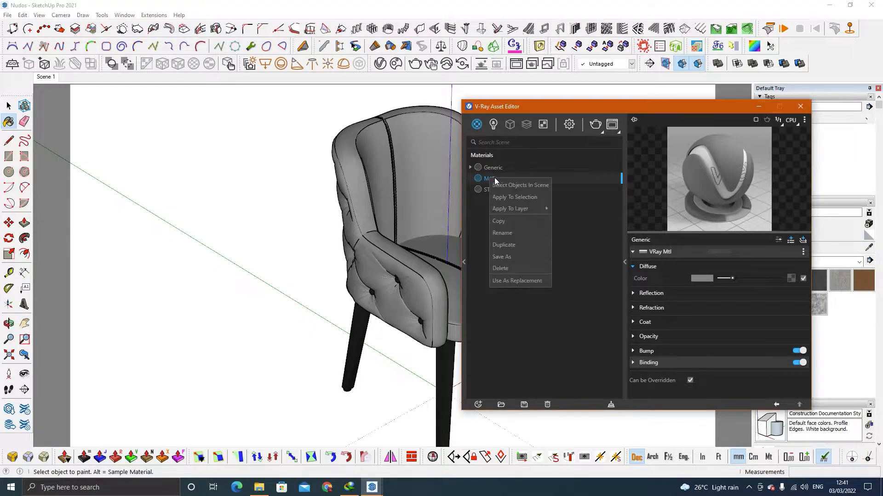
left_click(504, 187)
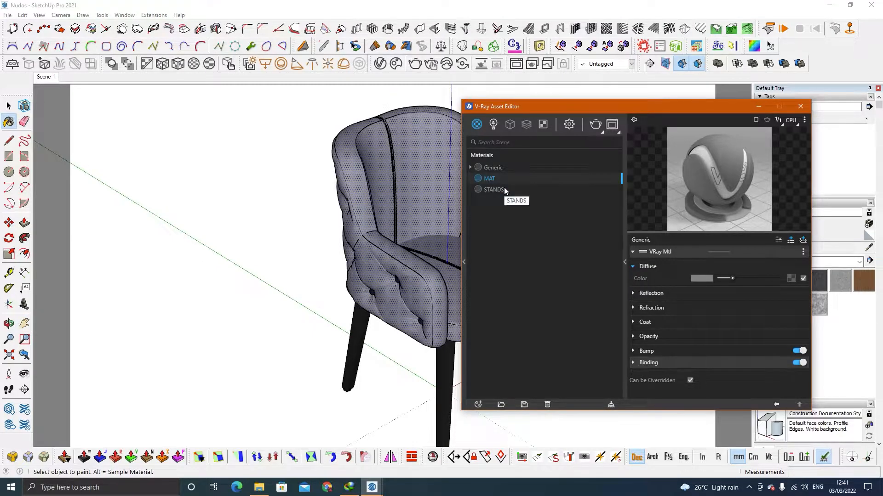
Rename the Generic material as CLOTH in capital letters
left_click(495, 168)
double_click(495, 169)
left_click_drag(503, 168, 486, 166)
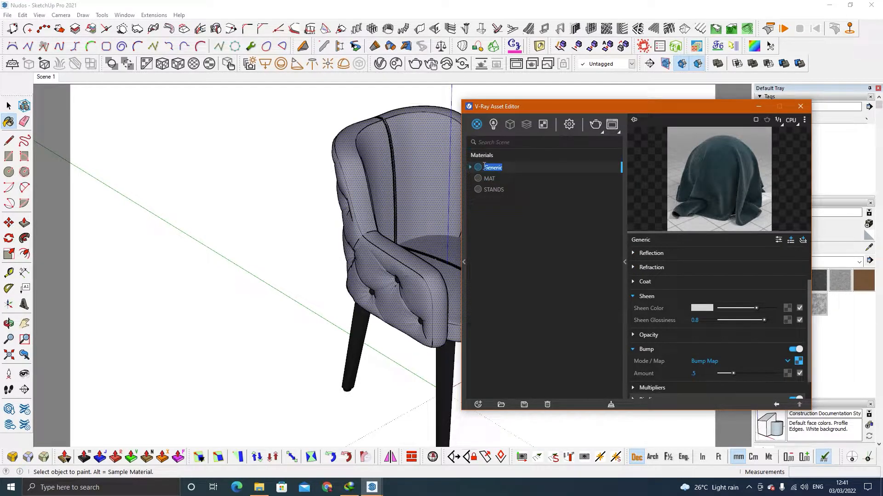
type("CLoth")
key("Return")
double_click(486, 168)
left_click_drag(489, 168, 509, 172)
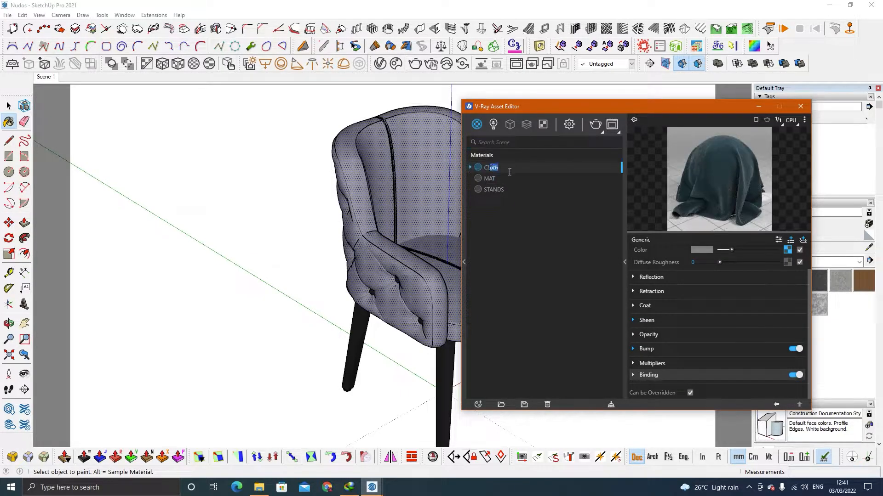
type("OTH")
key("Return")
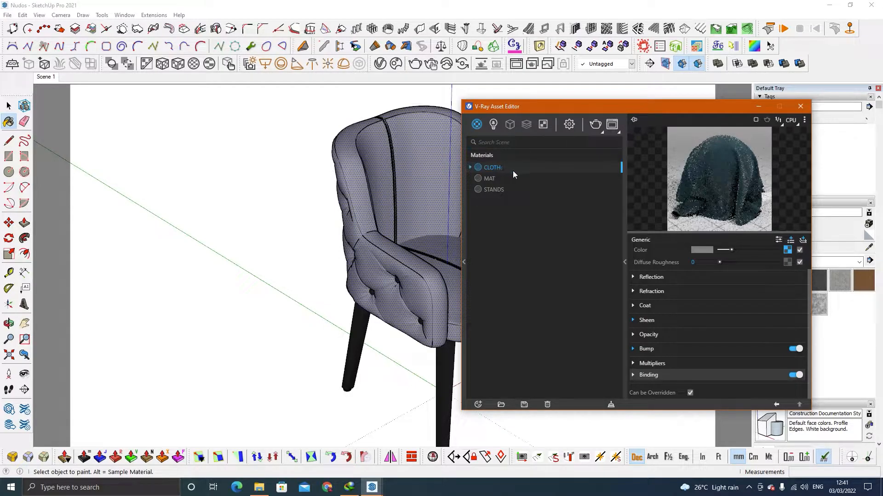
Apply the cloth material to the selected chair upholstery and switch to the Select tool
right_click(499, 167)
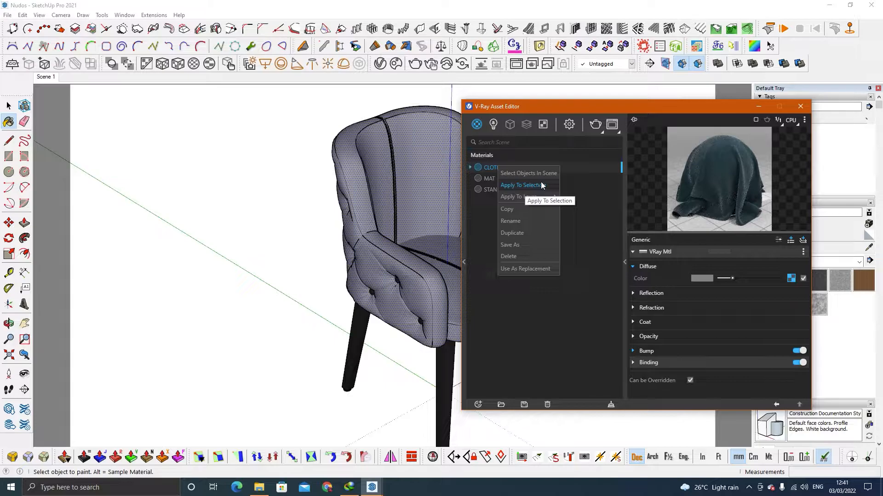
left_click(530, 185)
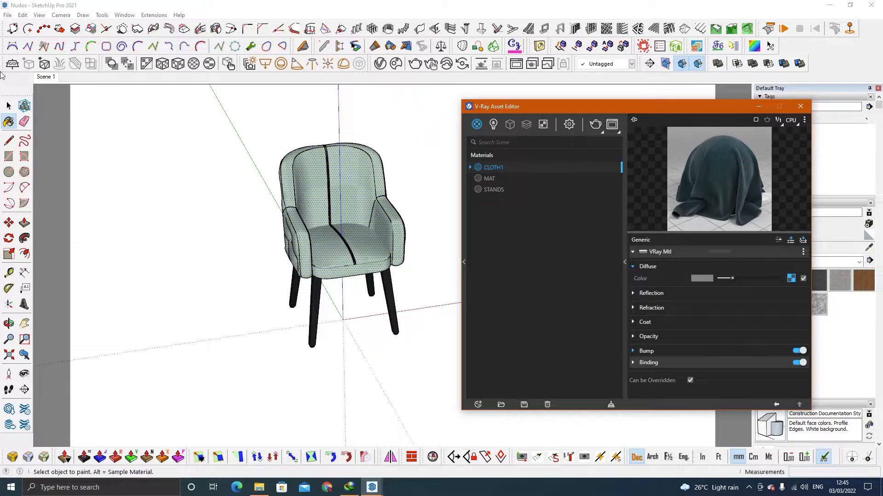
left_click(9, 106)
Examine the chair with the applied cloth material from the back, the side and the front
middle_click_drag(219, 134, 384, 194)
scroll(383, 194, "up", 2)
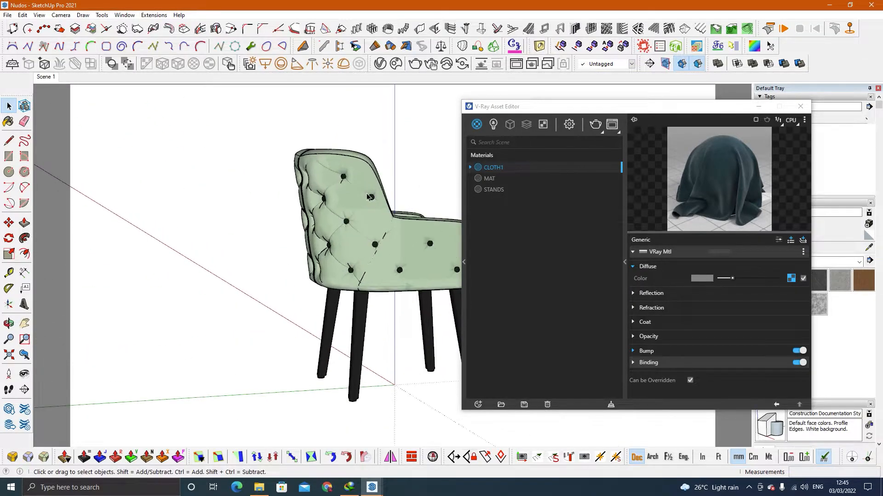
key("h")
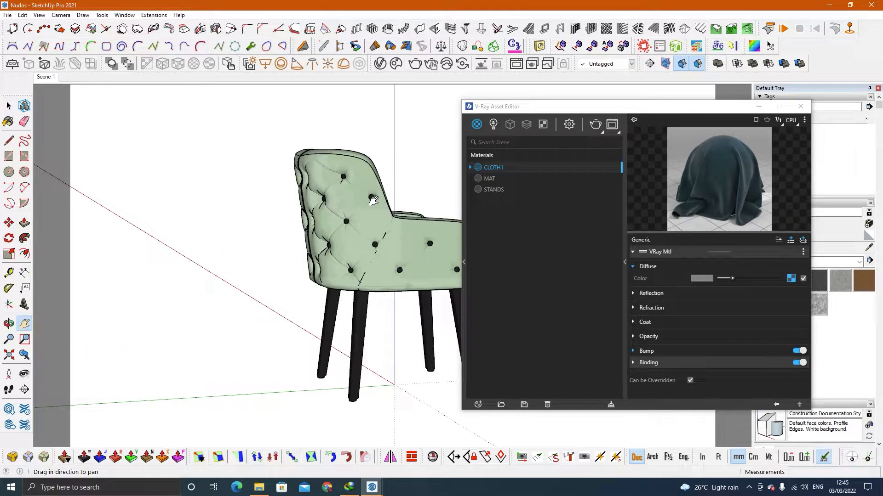
middle_click_drag(370, 207, 414, 209)
middle_click_drag(249, 239, 189, 258)
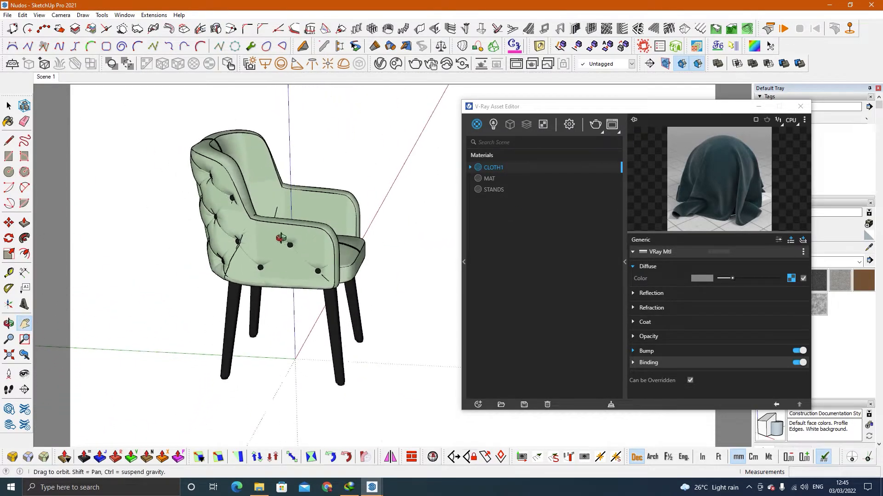
middle_click_drag(288, 238, 149, 230)
middle_click_drag(295, 194, 279, 221, "shift")
left_click_drag(691, 111, 667, 121)
middle_click_drag(364, 207, 332, 205)
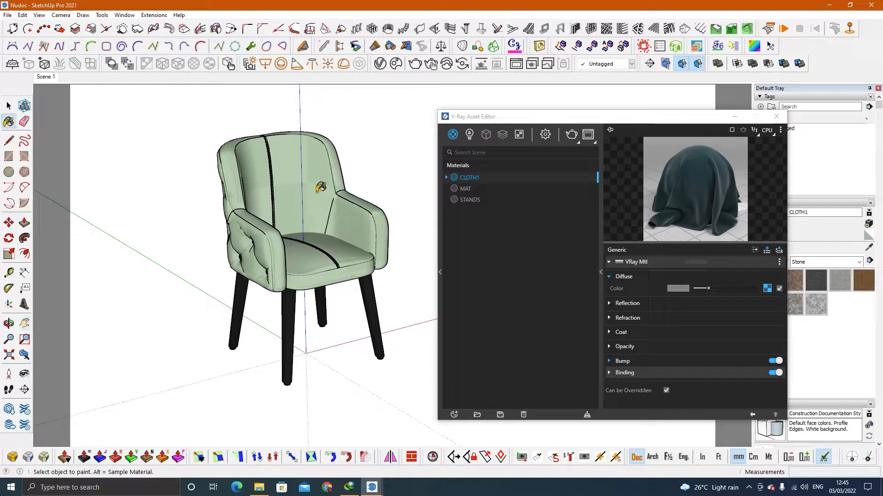
Lower the render quality in the V-Ray settings and close the Asset Editor
left_click_drag(694, 120, 627, 125)
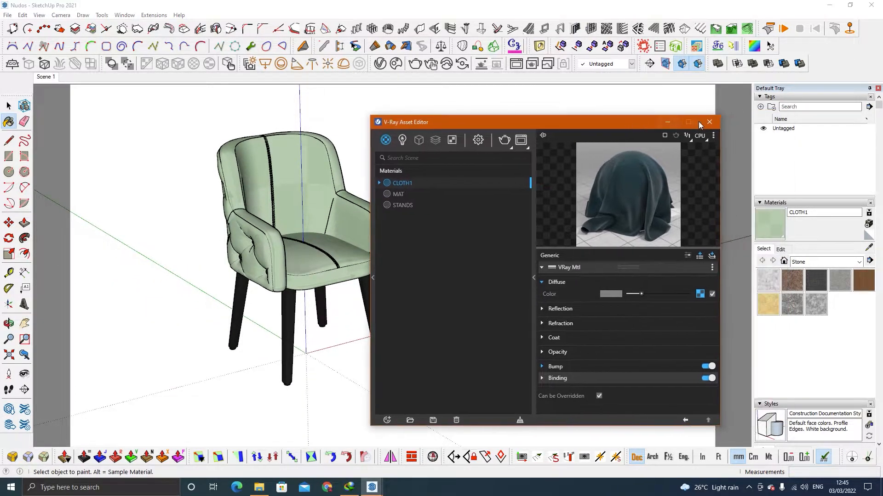
left_click(478, 140)
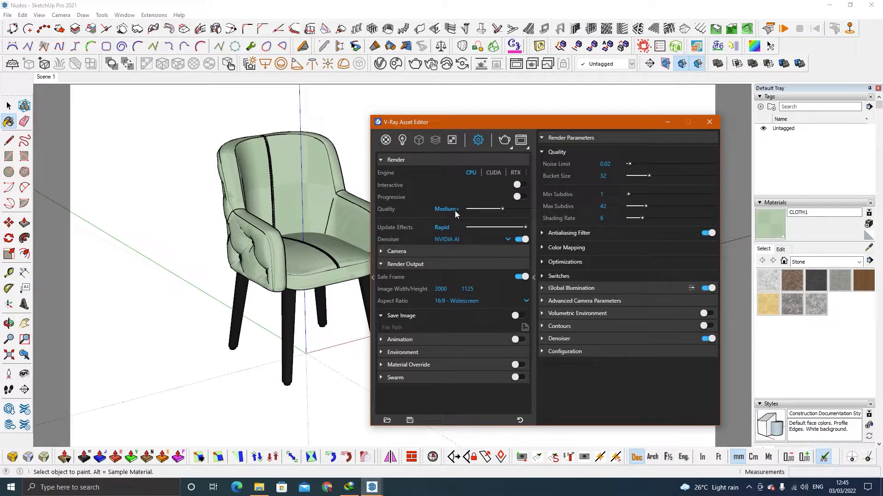
left_click(484, 209)
left_click(710, 122)
Open the V-Ray Frame Buffer, render the chair, and move the buffer aside to uncover the model
left_click(516, 64)
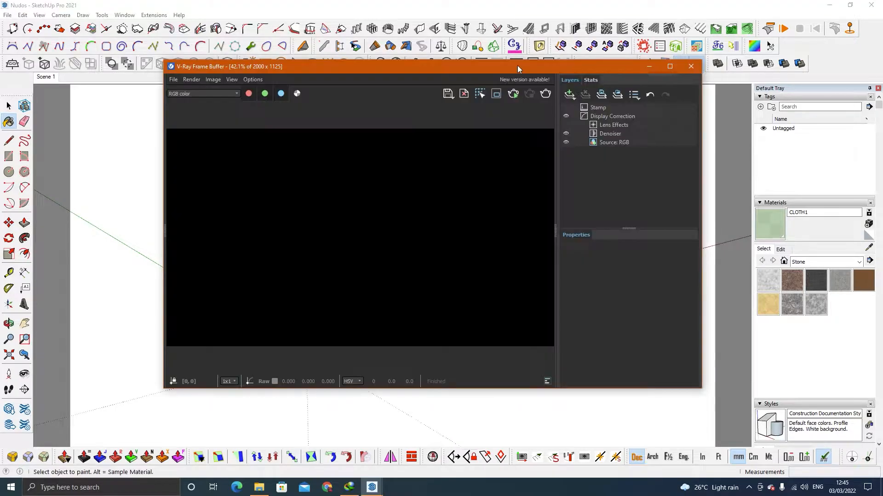
left_click_drag(525, 70, 609, 84)
left_click(627, 109)
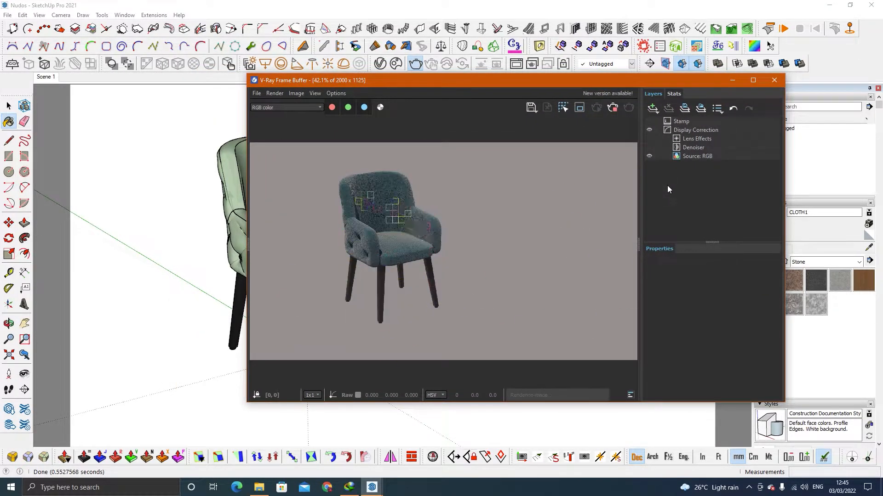
left_click_drag(489, 88, 601, 89)
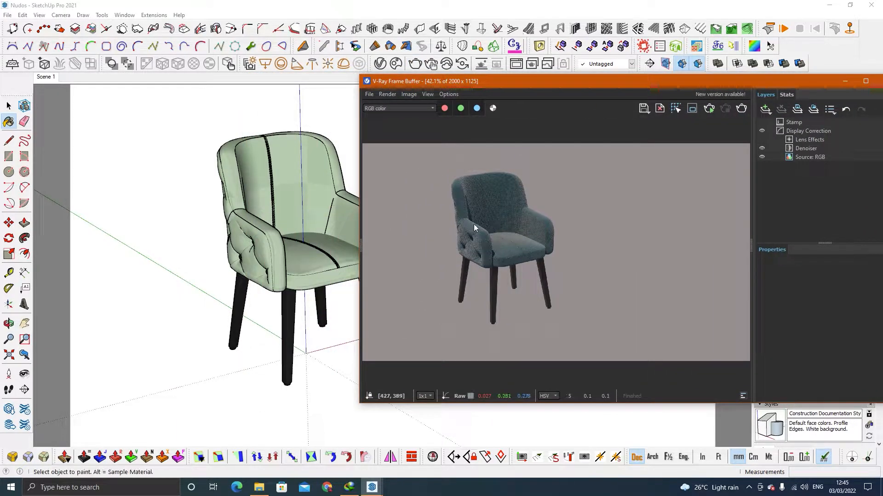
Frame the chair more closely in the viewport and render it again
mouse_move(300, 197)
middle_mouse_down()
mouse_move(280, 187)
mouse_move(288, 207)
mouse_move(298, 193)
mouse_move(272, 195)
middle_mouse_up()
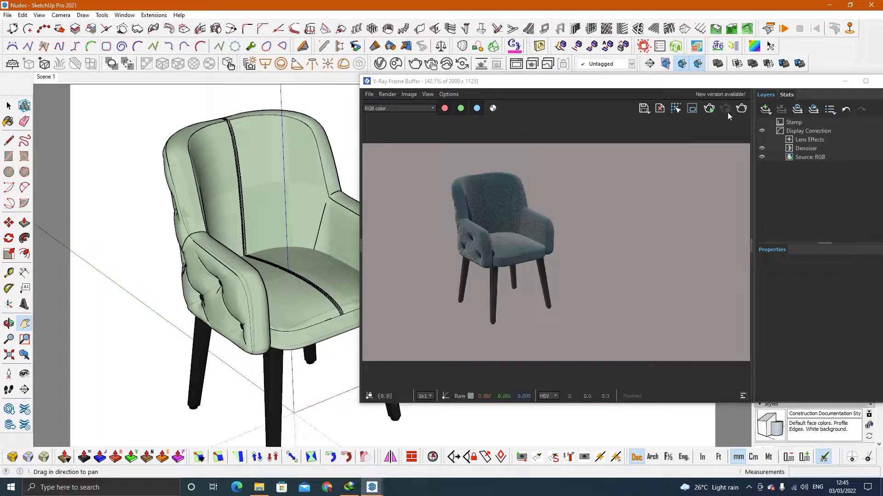
left_click(741, 109)
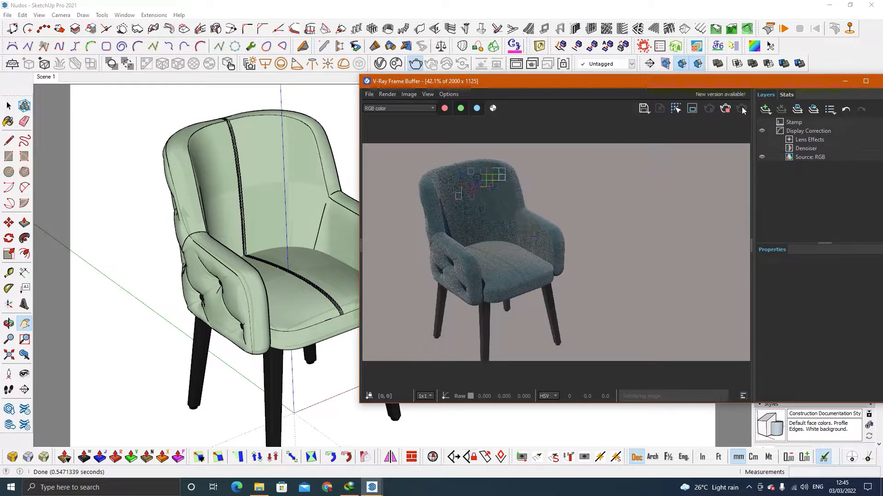
left_click_drag(783, 84, 684, 84)
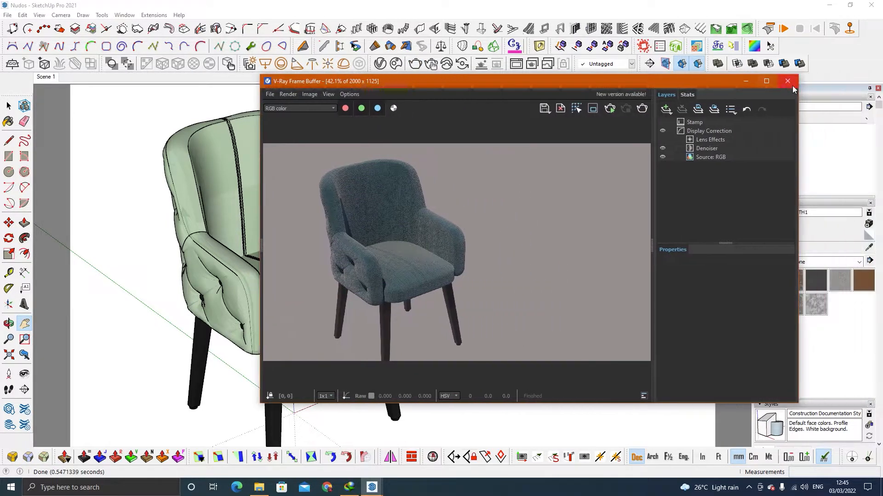
Close the Frame Buffer and switch the V-Ray render engine to RTX in the render settings
left_click(790, 83)
left_click(380, 64)
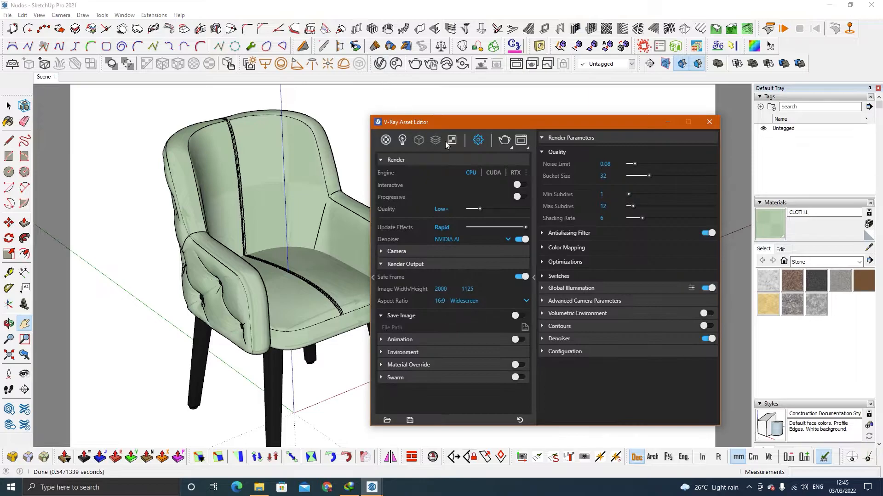
left_click(515, 173)
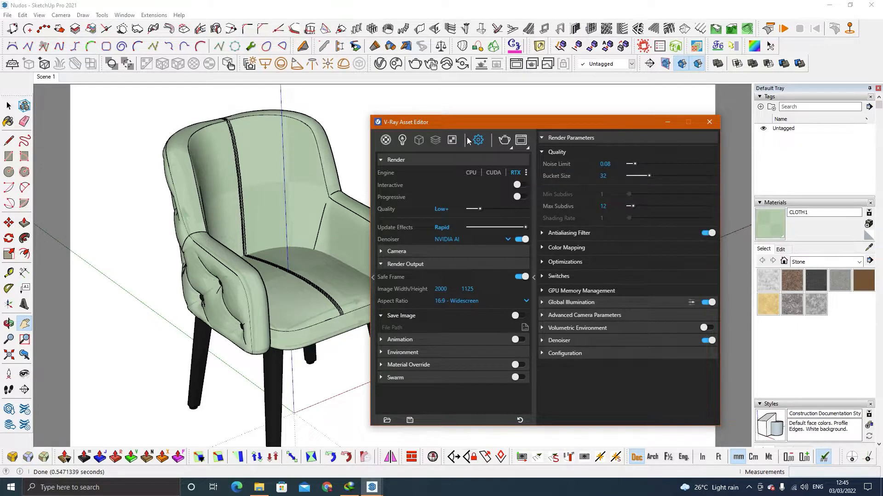
Set the bump amount of the CLOTH1 material to 0.1 and close the Asset Editor
left_click(385, 139)
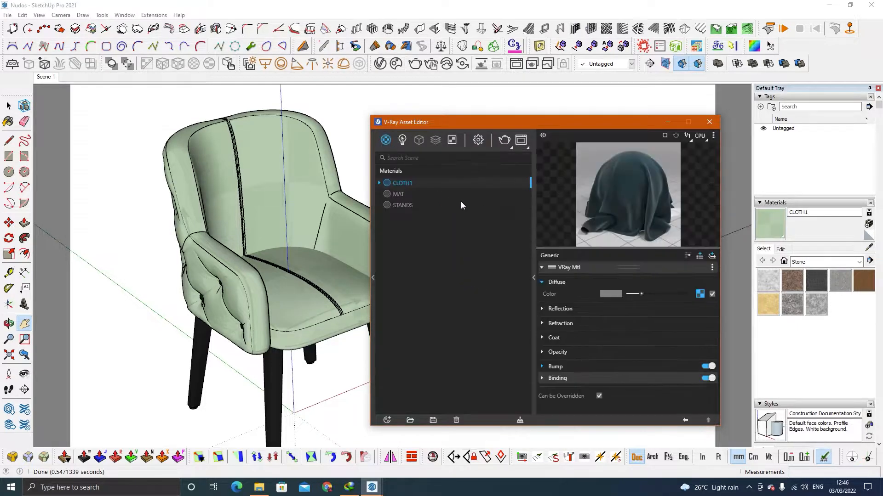
left_click(571, 368)
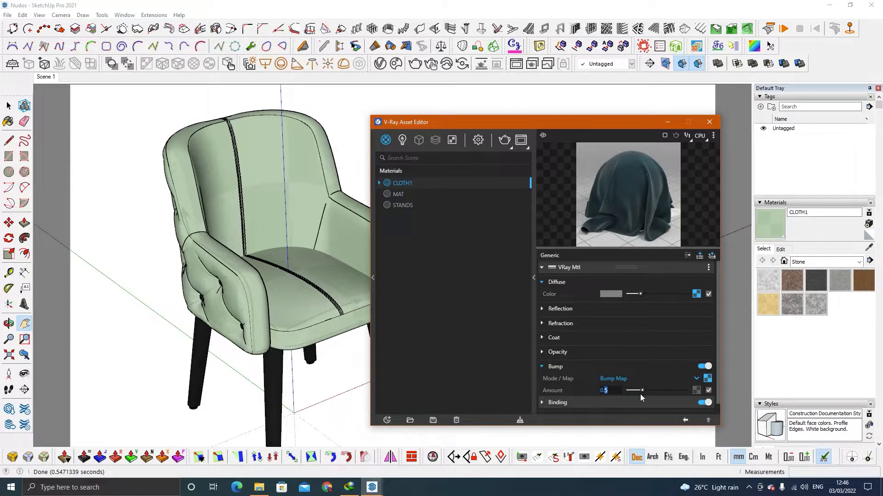
type("1")
key("Return")
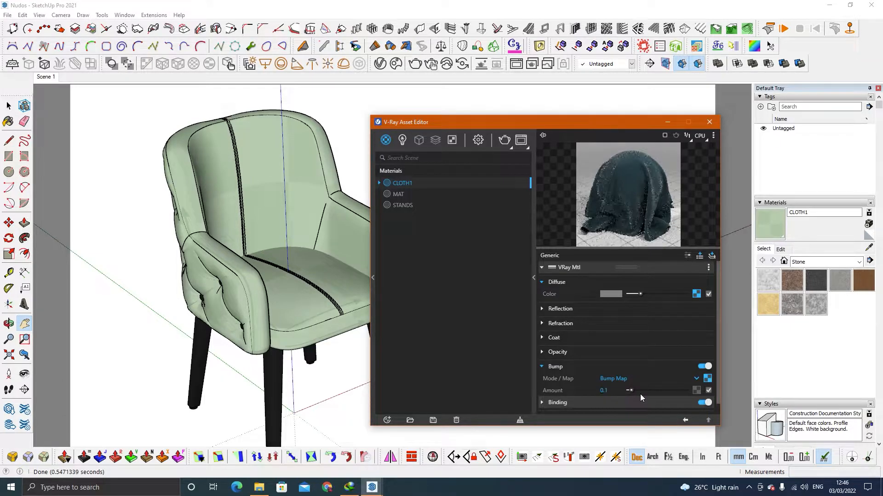
left_click(709, 121)
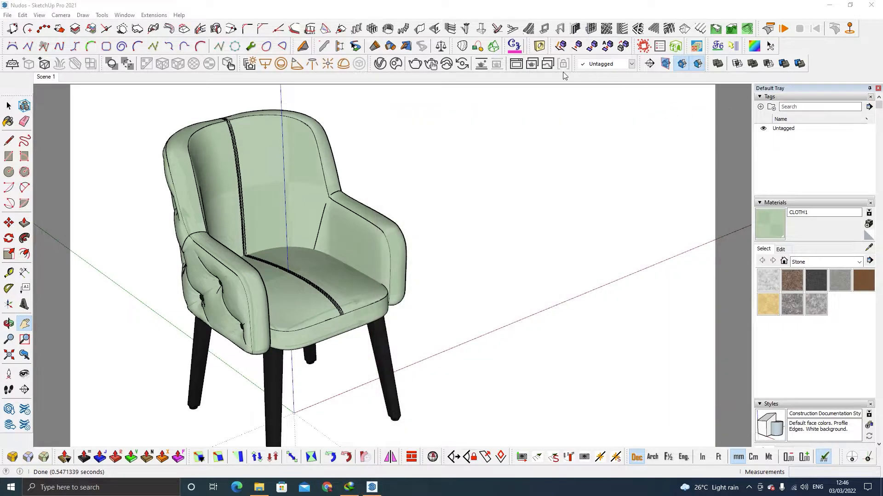
Start an interactive render and frame the chair close up from its tufted side, with the Frame Buffer beside the model
left_click(515, 64)
left_click(607, 111)
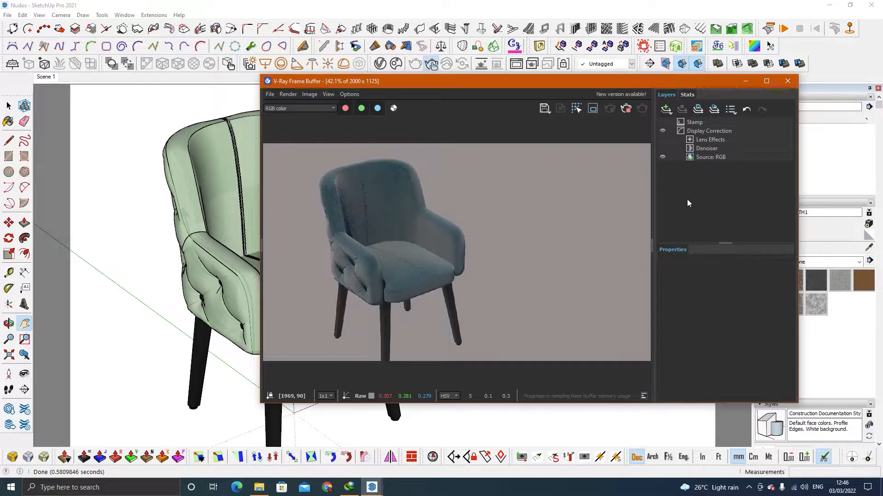
left_click_drag(548, 82, 717, 73)
scroll(275, 198, "up", 5)
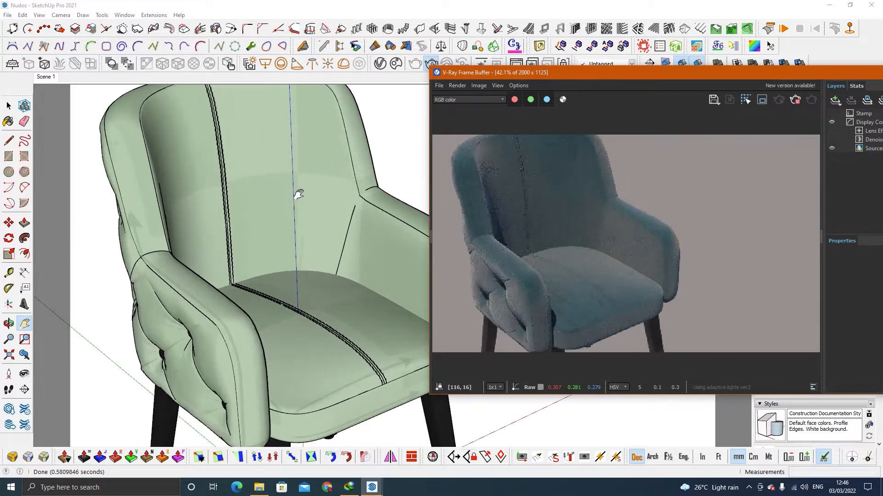
mouse_move(288, 246)
middle_mouse_down()
mouse_move(294, 205)
mouse_move(316, 181)
mouse_move(336, 199)
middle_mouse_up()
left_click_drag(531, 74, 551, 100)
Reopen the Asset Editor, place it beside the live render, and show the advanced settings of CLOTH1
left_click(379, 64)
left_click_drag(451, 125, 130, 85)
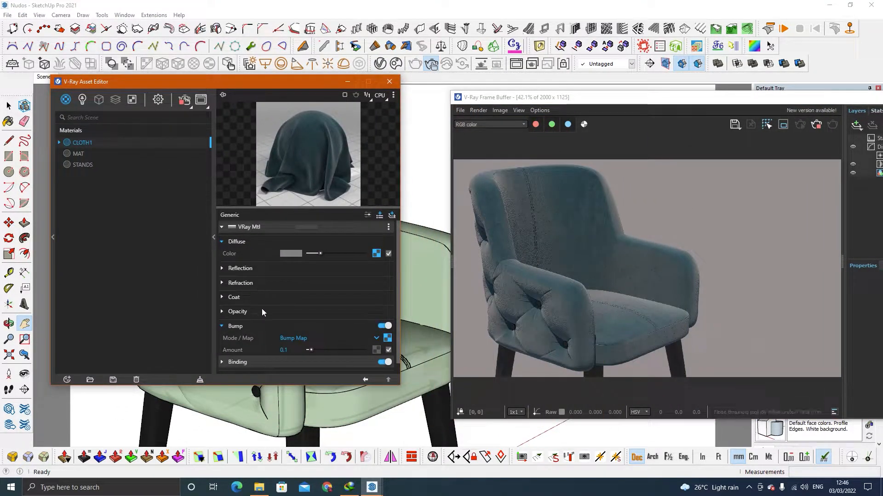
scroll(297, 302, "down", 1)
scroll(301, 304, "up", 1)
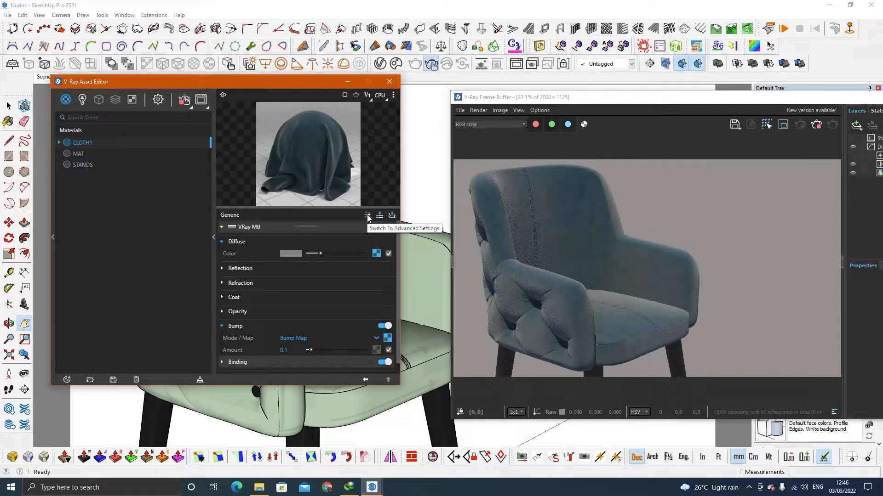
left_click(368, 216)
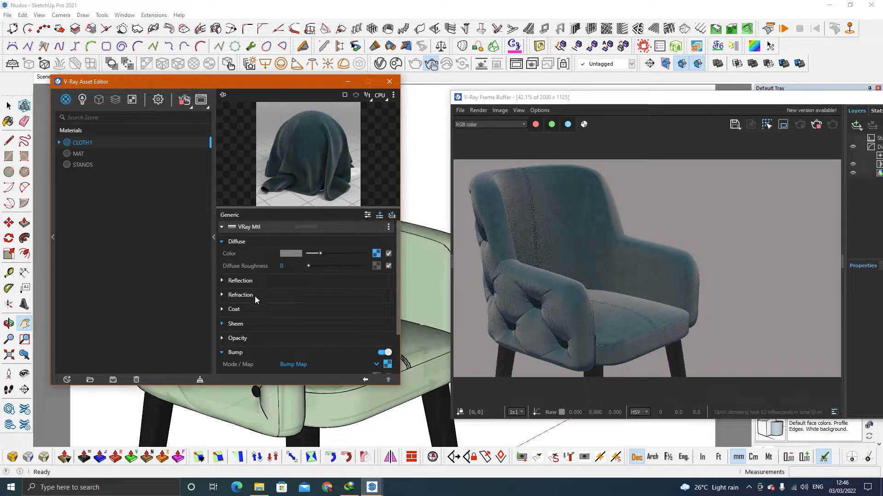
Darken the sheen color of CLOTH1 to a darker grey to soften the fabric's highlights
left_click(255, 323)
left_click(329, 336)
left_click_drag(329, 339, 321, 338)
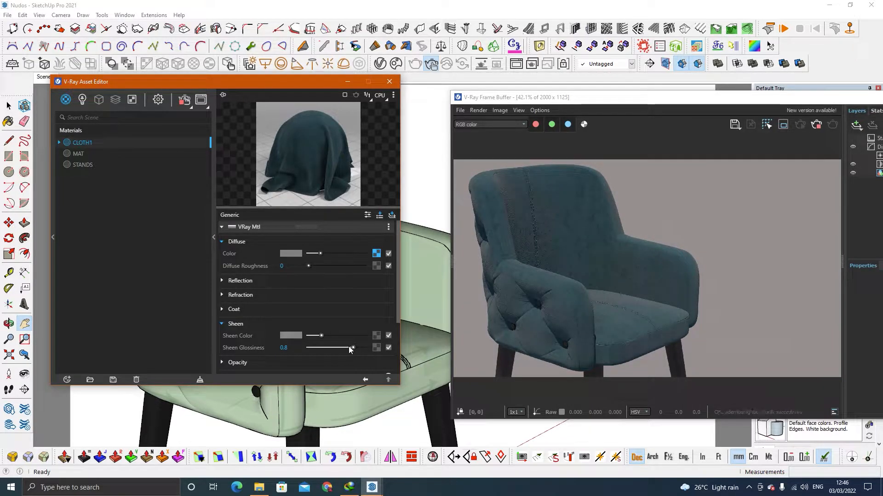
mouse_move(321, 339)
left_mouse_down()
mouse_move(305, 339)
mouse_move(317, 336)
left_mouse_up()
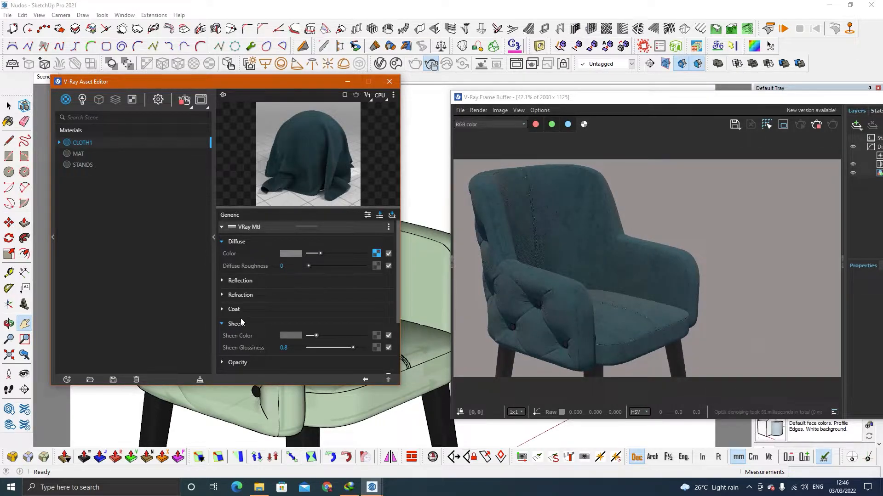
scroll(248, 317, "down", 2)
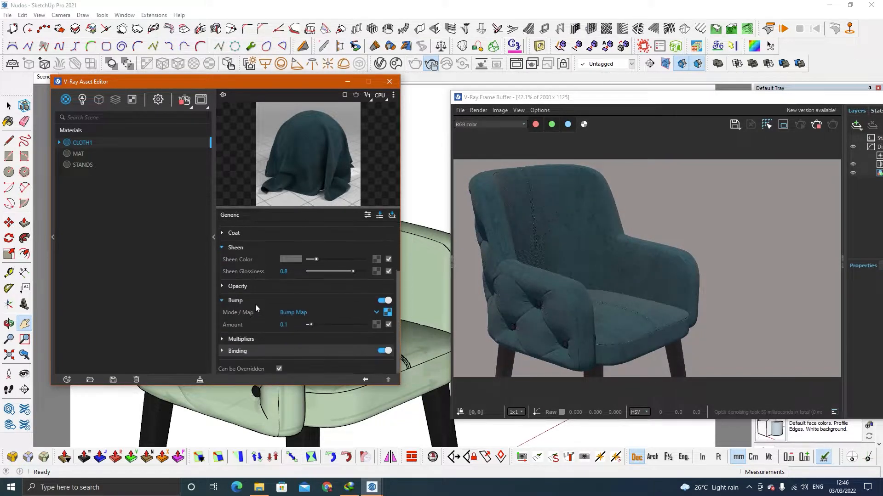
left_click(287, 327)
double_click(287, 326)
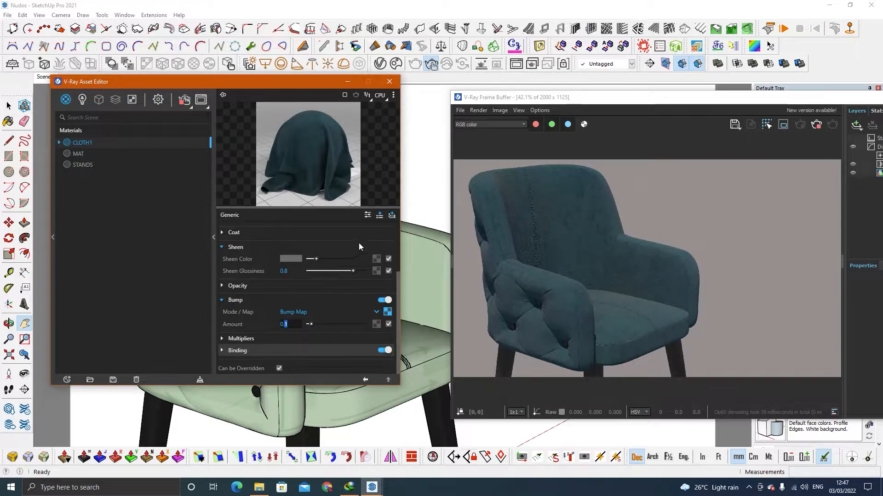
scroll(370, 251, "up", 5)
left_click(379, 259)
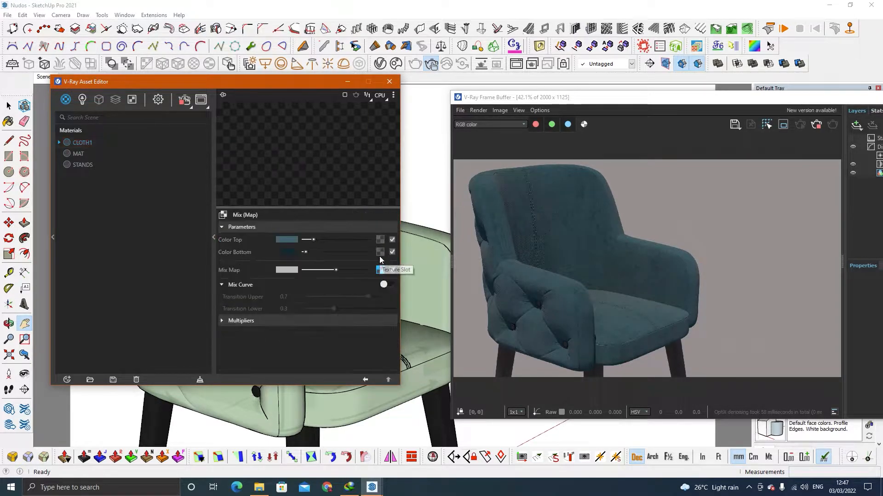
left_click(378, 270)
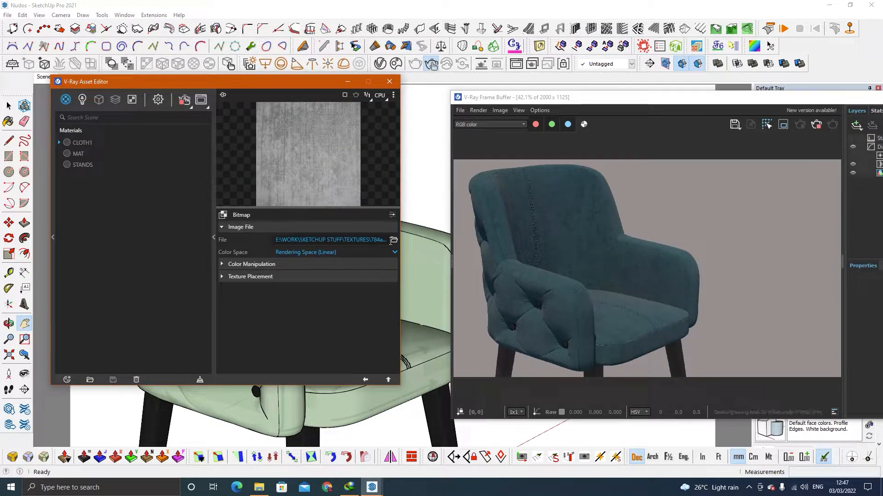
left_click(394, 240)
left_click(350, 242)
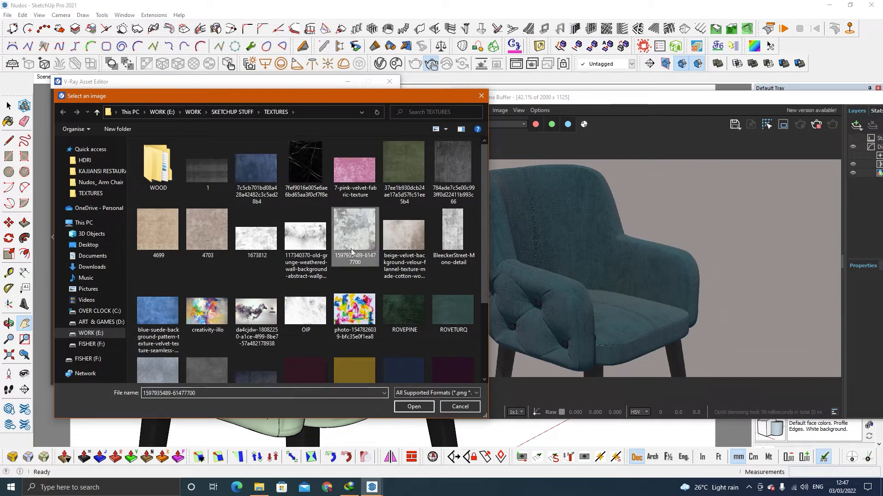
left_click(413, 407)
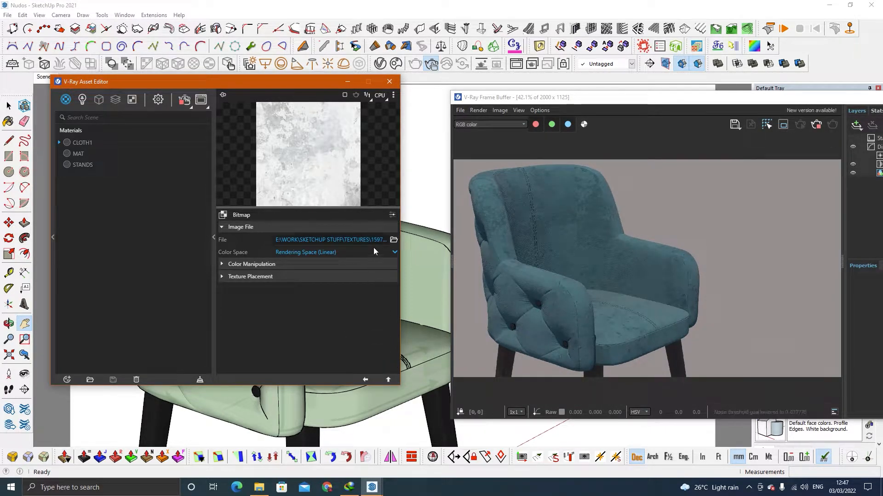
Set the Mix Map bitmap's color space to Screen Space (sRGB) and return to the CLOTH1 material settings
left_click(394, 253)
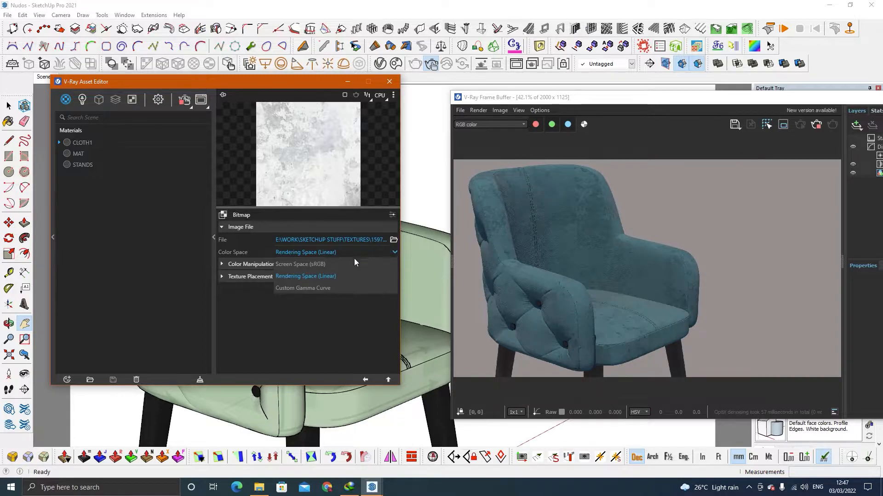
left_click(335, 264)
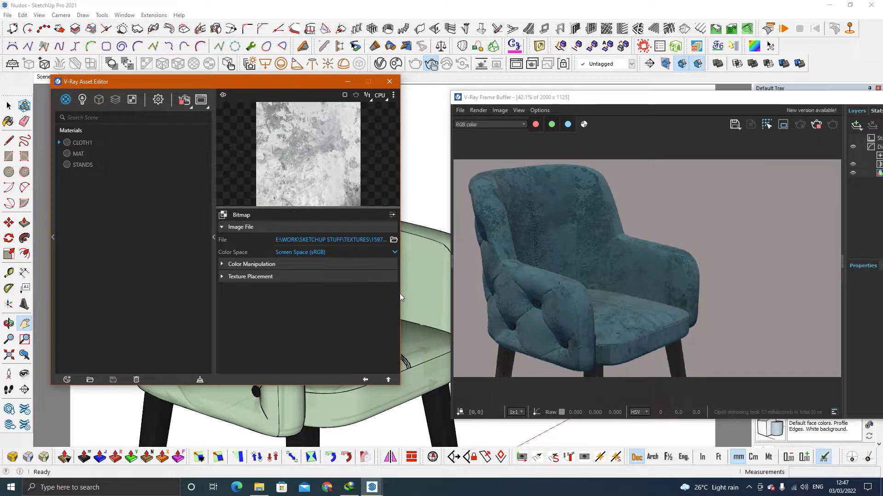
left_click(390, 379)
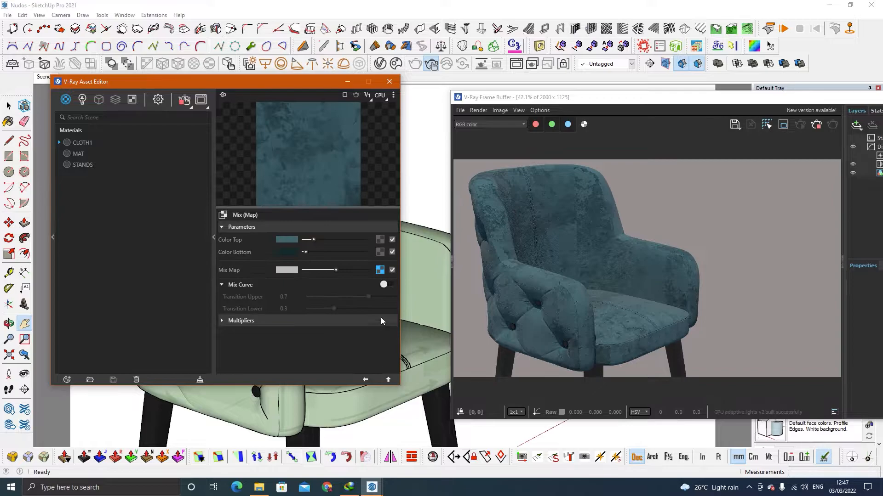
left_click(387, 379)
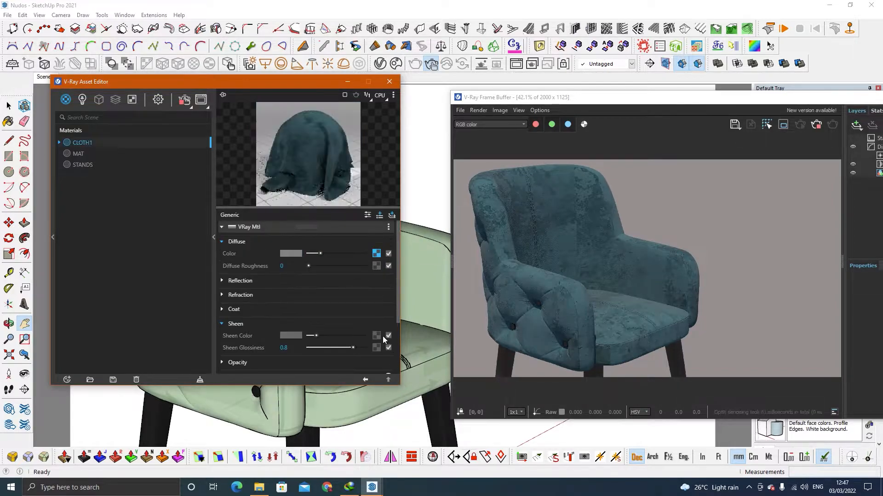
Expand CLOTH1's maps and replace its bump bitmap with the same grunge texture used in the Mix Map
left_click(59, 143)
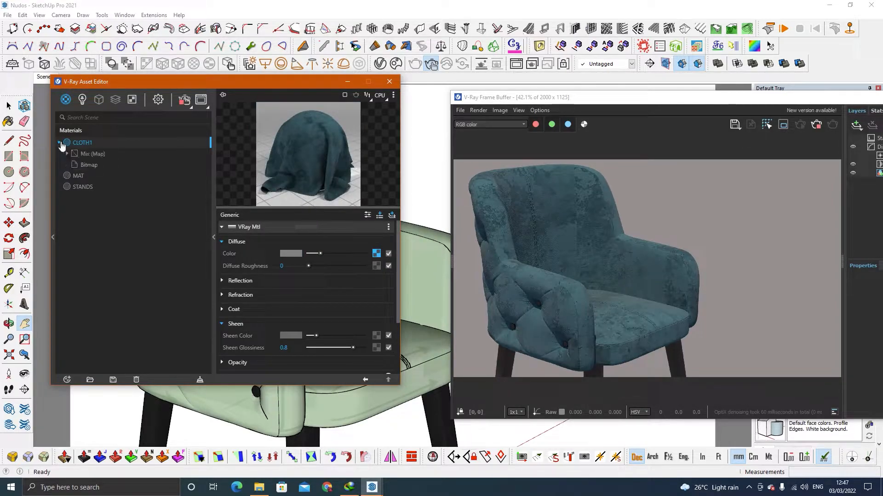
left_click_drag(73, 154, 86, 167)
left_click(89, 177)
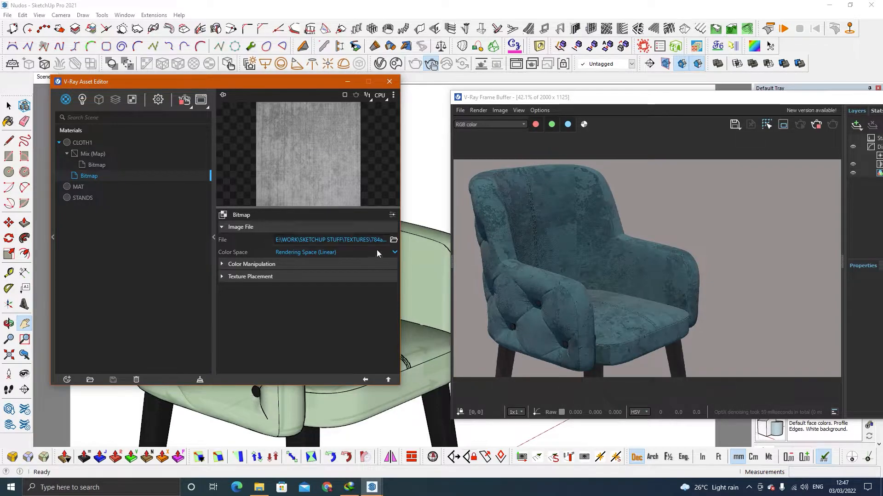
left_click(394, 241)
left_click(363, 229)
left_click(414, 406)
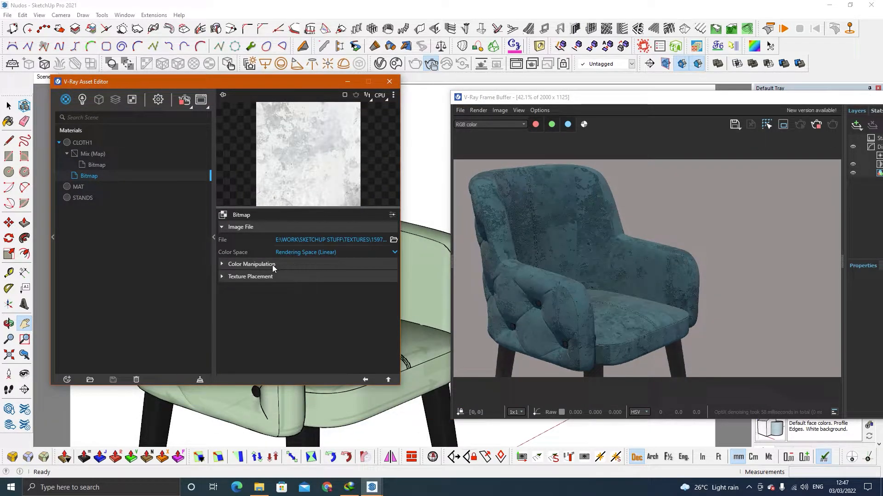
Set the bump bitmap's color space to Screen Space (sRGB) and go back to CLOTH1
left_click(338, 251)
left_click(329, 261)
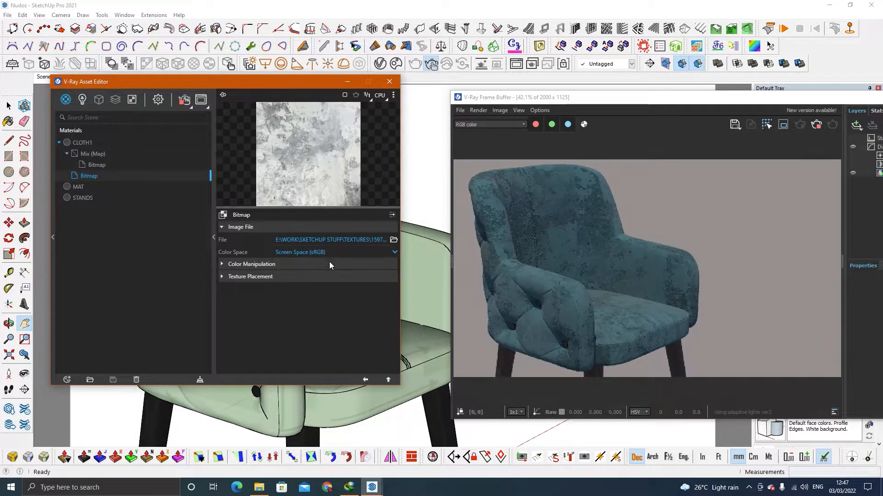
left_click(388, 380)
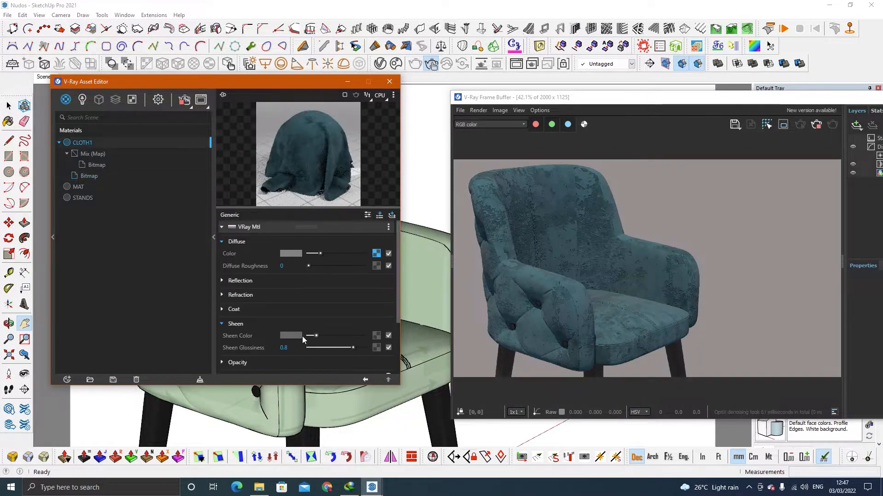
Reduce the bump amount of CLOTH1 to 0.05
scroll(346, 301, "down", 5)
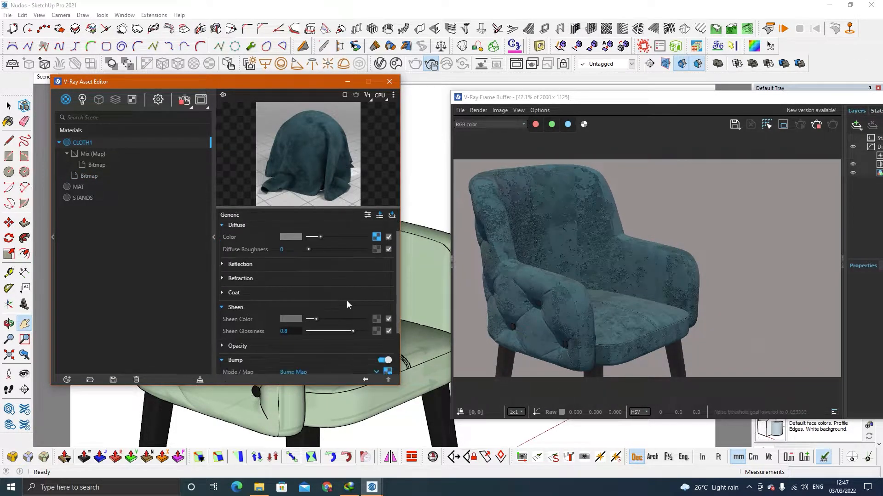
left_click(290, 324)
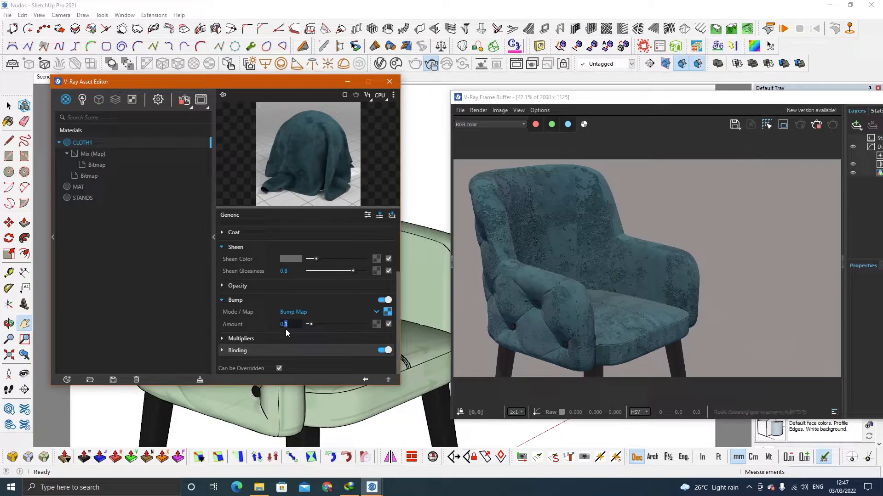
key("Return")
double_click(285, 328)
key("Return")
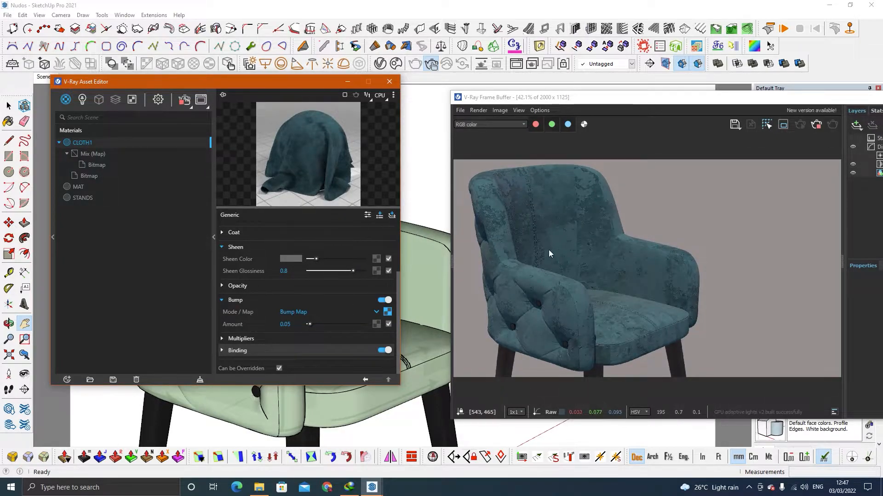
Examine the chair's fabric from the back and from the front in the interactive render, and return to the CLOTH1 material settings
left_click(447, 257)
mouse_move(417, 305)
middle_mouse_down()
mouse_move(248, 338)
mouse_move(775, 270)
middle_mouse_up()
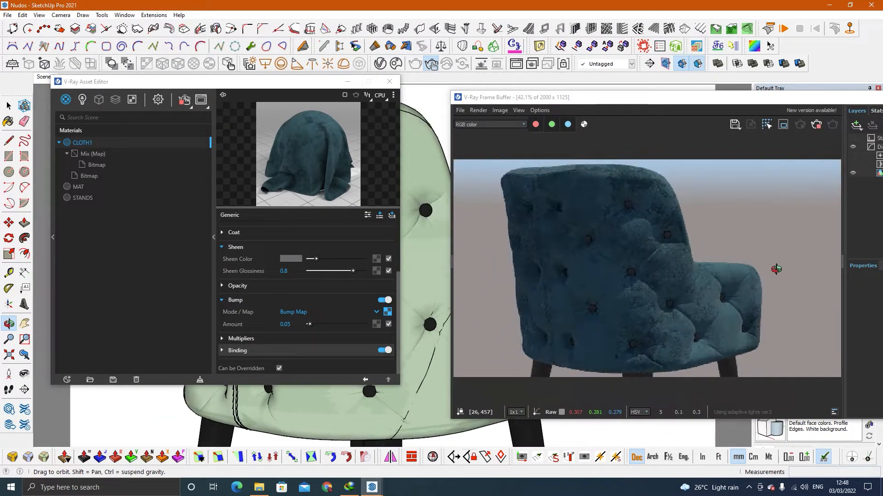
left_click(158, 101)
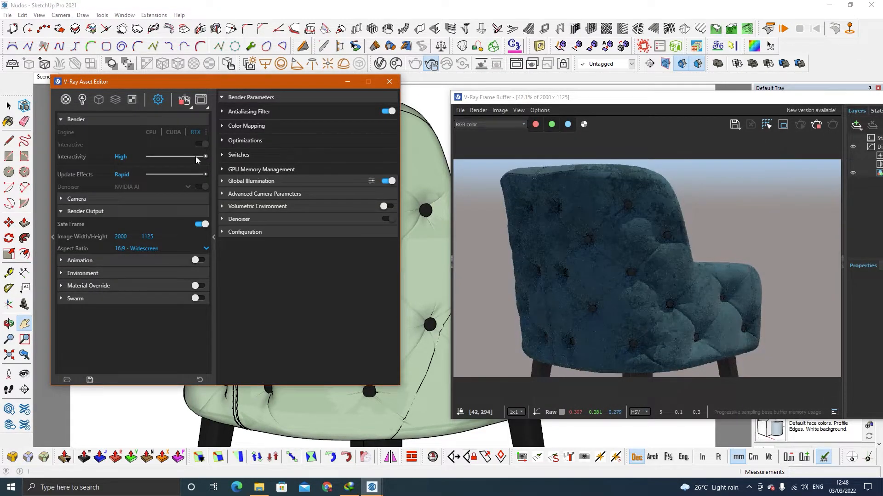
left_click_drag(265, 84, 127, 83)
middle_click_drag(357, 202, 271, 222)
mouse_move(335, 287)
middle_mouse_down("shift")
mouse_move(336, 219)
mouse_move(203, 322)
mouse_move(311, 292)
mouse_move(336, 258)
mouse_move(345, 221)
middle_mouse_up("shift")
scroll(331, 272, "down", 3)
left_click_drag(144, 86, 298, 79)
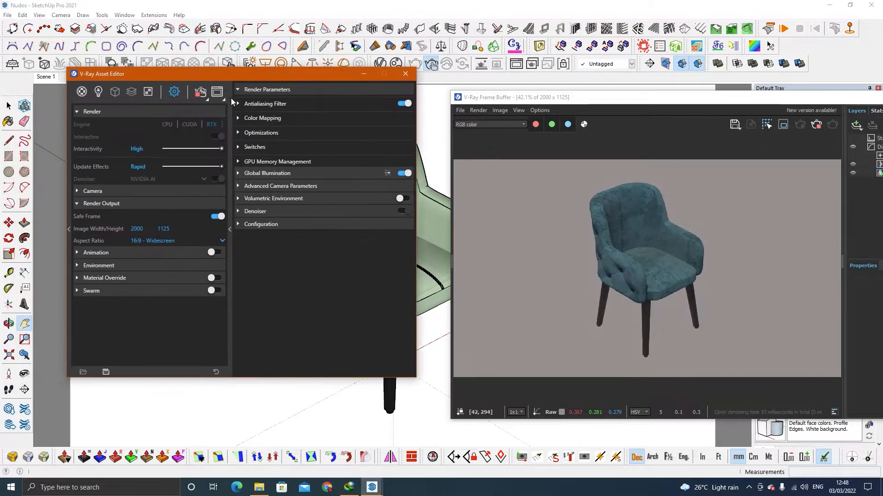
left_click(81, 92)
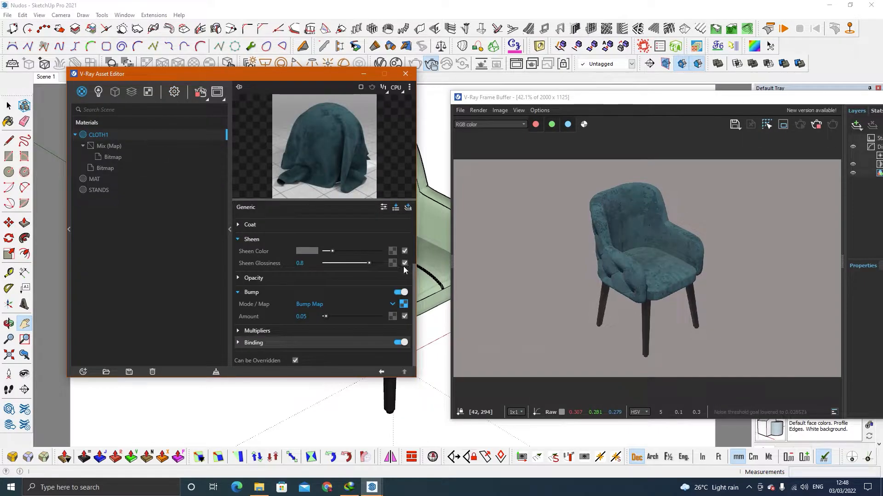
Replace the bitmap in the Mix Map slot of CLOTH1's diffuse mix with the texture 4703
scroll(382, 255, "up", 3)
left_click(392, 247)
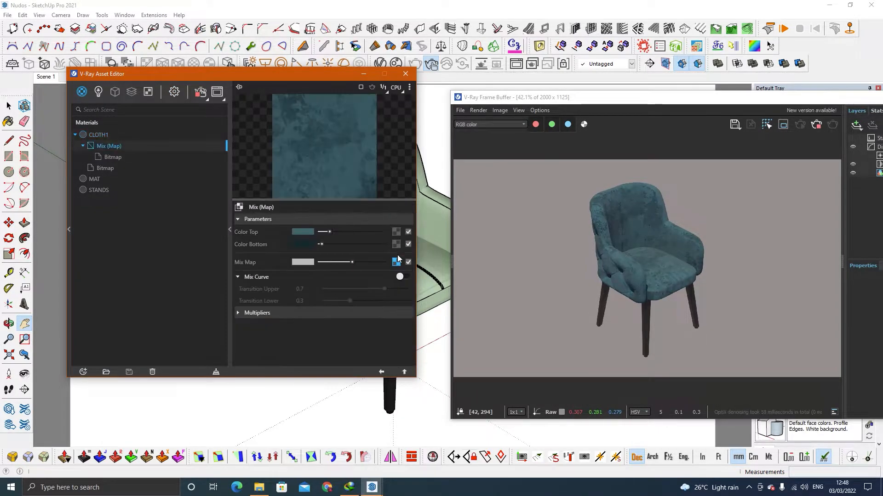
left_click(393, 259)
left_click(410, 233)
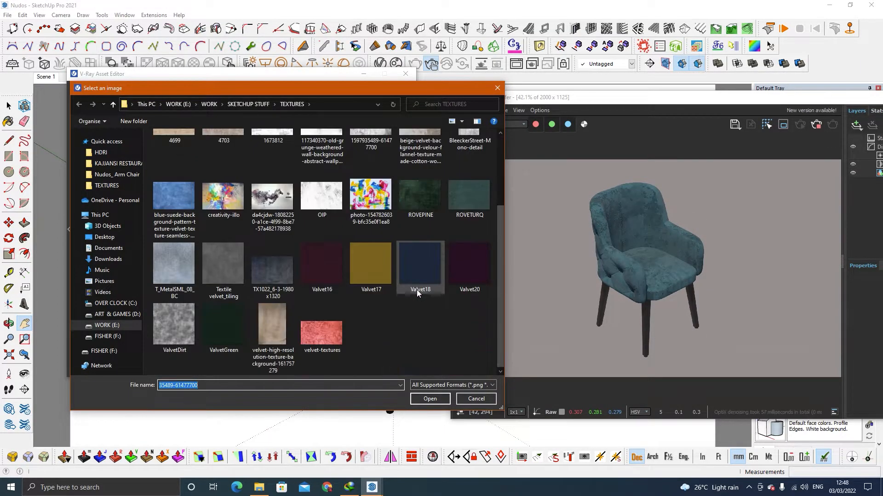
scroll(414, 298, "up", 3)
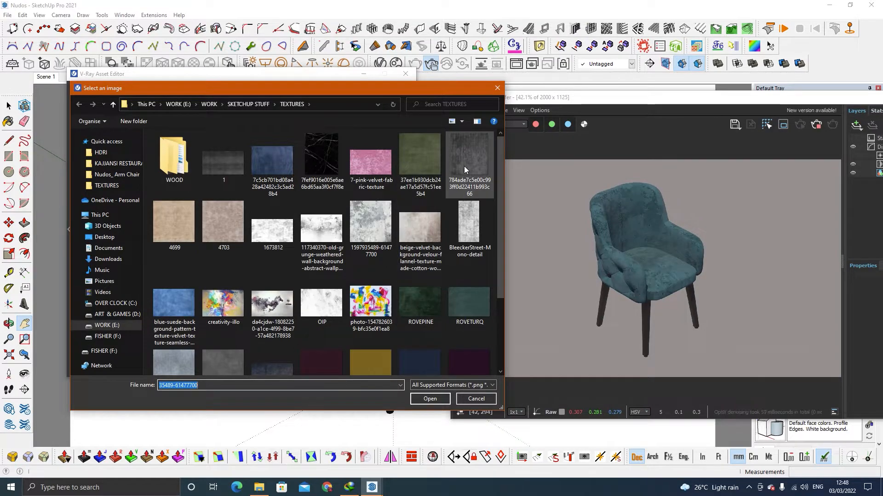
left_click(223, 223)
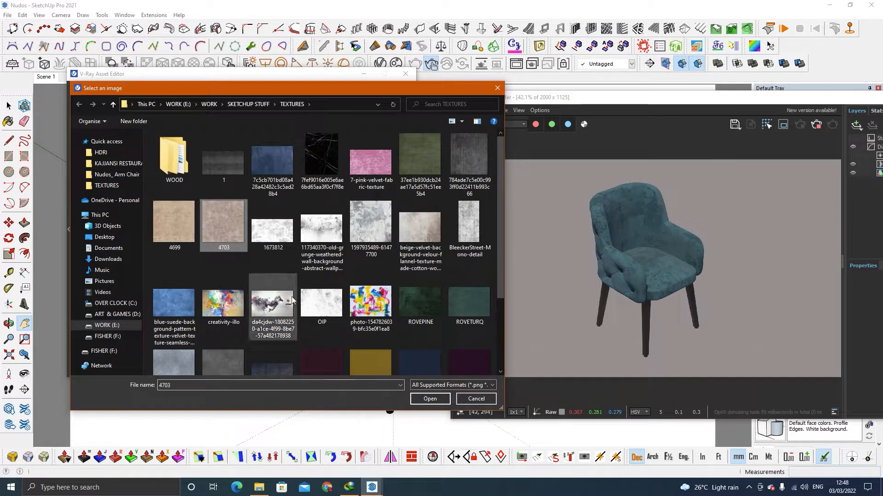
left_click(418, 398)
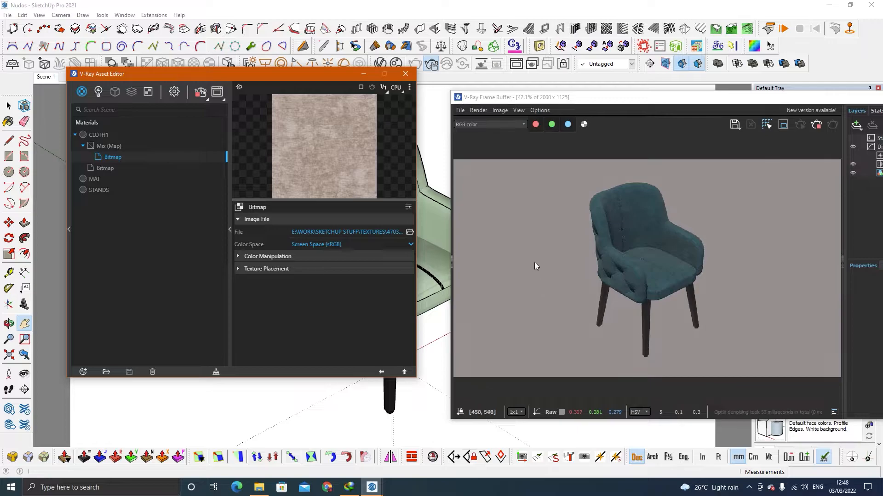
Examine the teal fabric on the seat and armrest up close in the interactive render
scroll(432, 273, "up", 1)
scroll(431, 274, "up", 3)
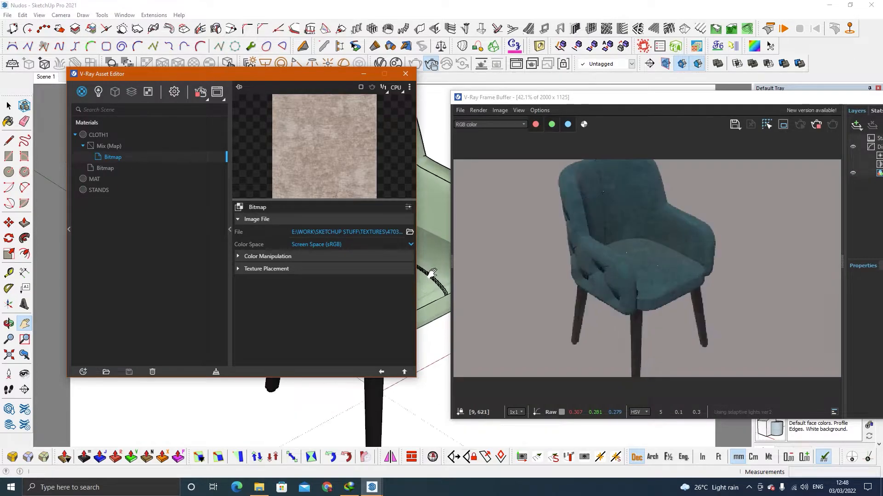
mouse_move(323, 81)
left_mouse_down()
mouse_move(239, 97)
mouse_move(199, 94)
left_mouse_up()
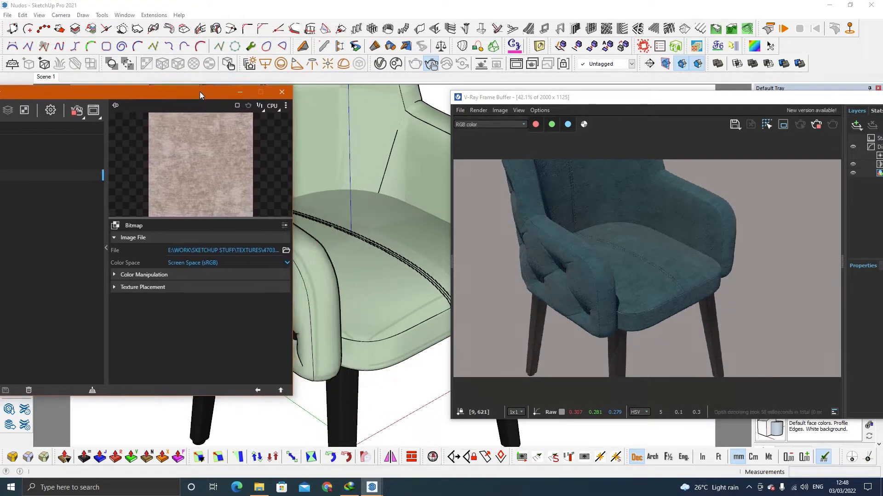
mouse_move(349, 256)
middle_mouse_down()
mouse_move(365, 258)
mouse_move(319, 211)
mouse_move(350, 295)
mouse_move(371, 305)
mouse_move(350, 300)
middle_mouse_up()
scroll(343, 310, "up", 2)
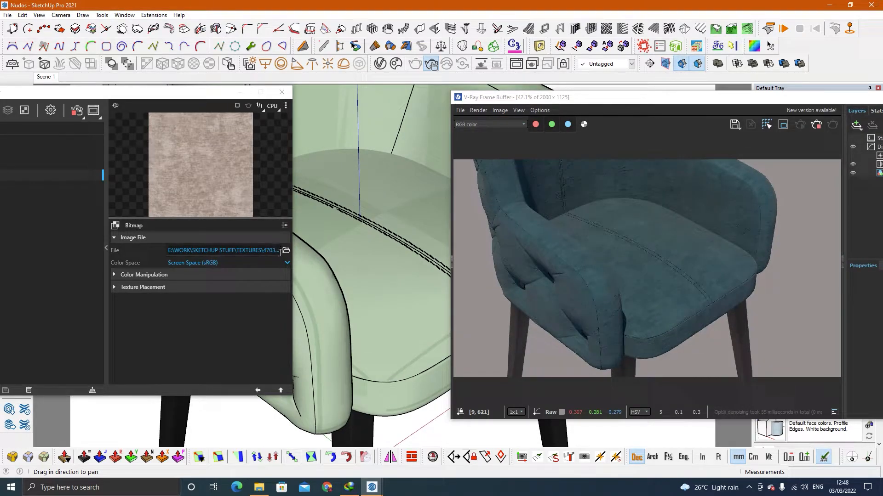
left_click(294, 253)
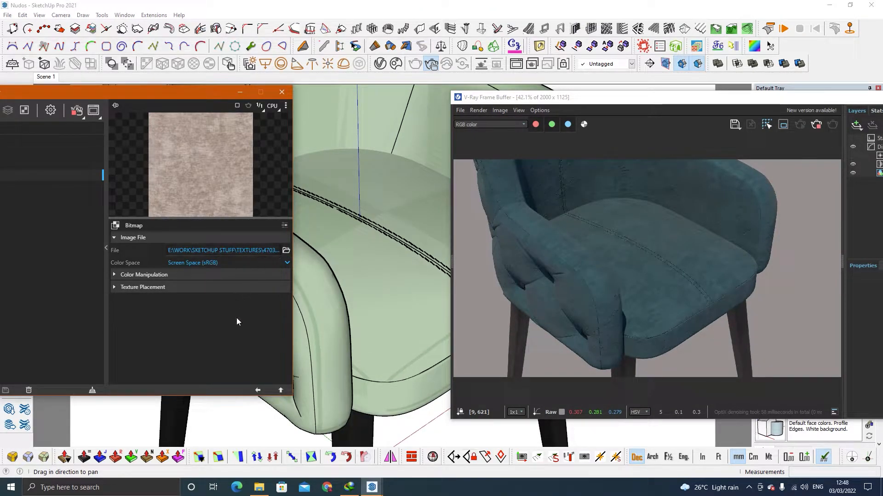
left_click_drag(189, 94, 408, 84)
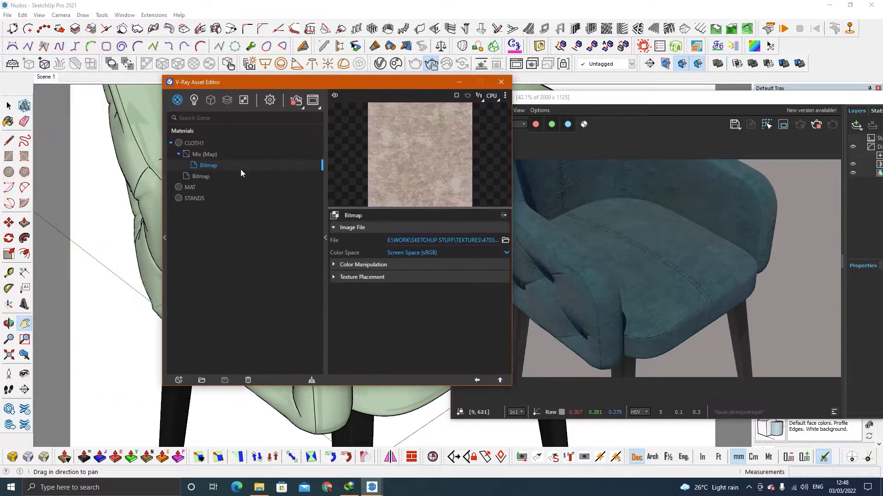
Replace CLOTH1's bump bitmap with the texture 4703
right_click(206, 165)
left_click(200, 176)
right_click(205, 179)
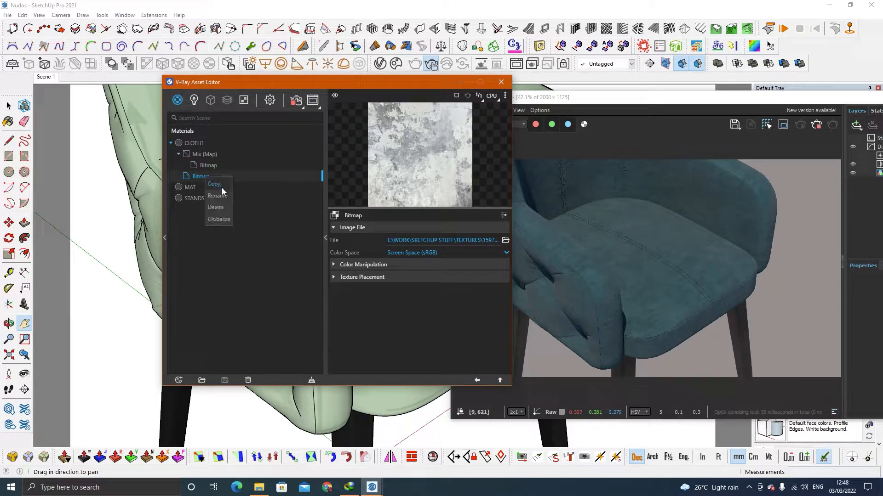
left_click(271, 246)
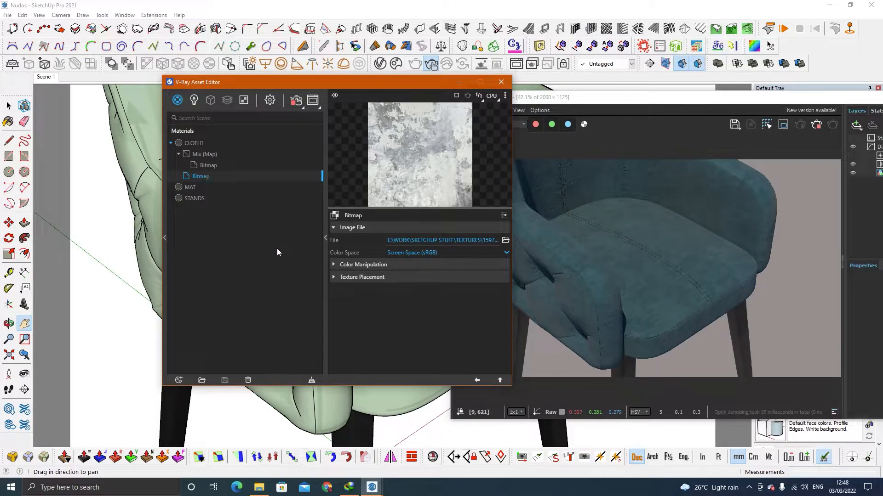
left_click(505, 240)
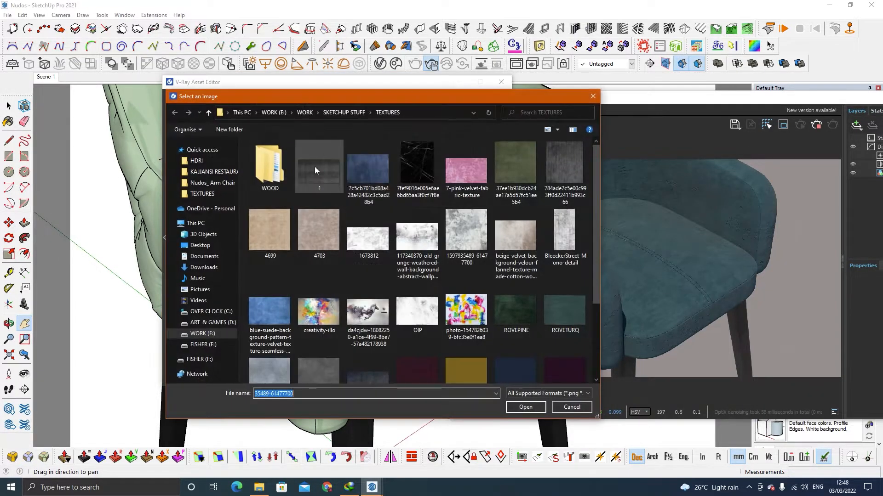
double_click(324, 249)
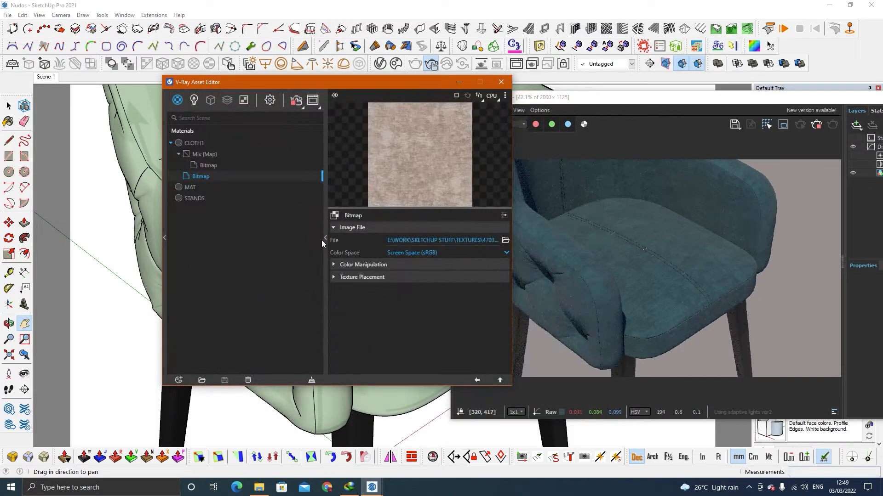
Change the Color Top of CLOTH1's diffuse mix to a muted beige, RGB 0.523, 0.477, 0.396
left_click(499, 381)
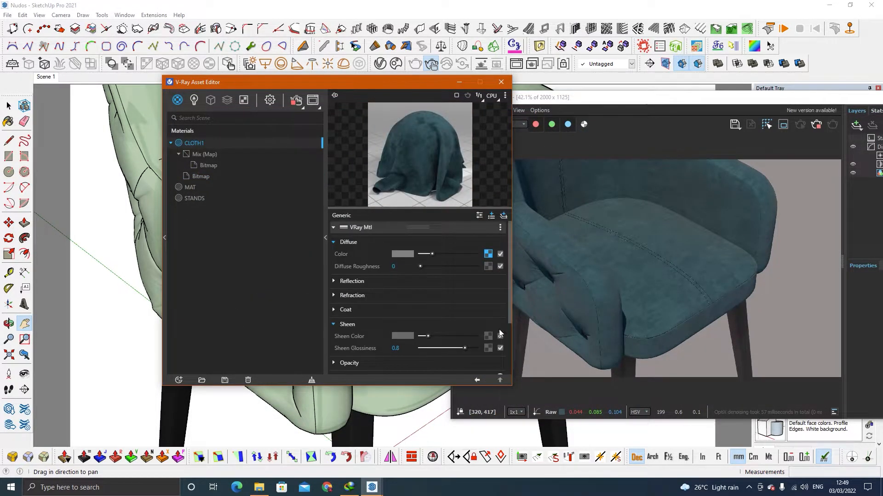
left_click(488, 253)
left_click(399, 239)
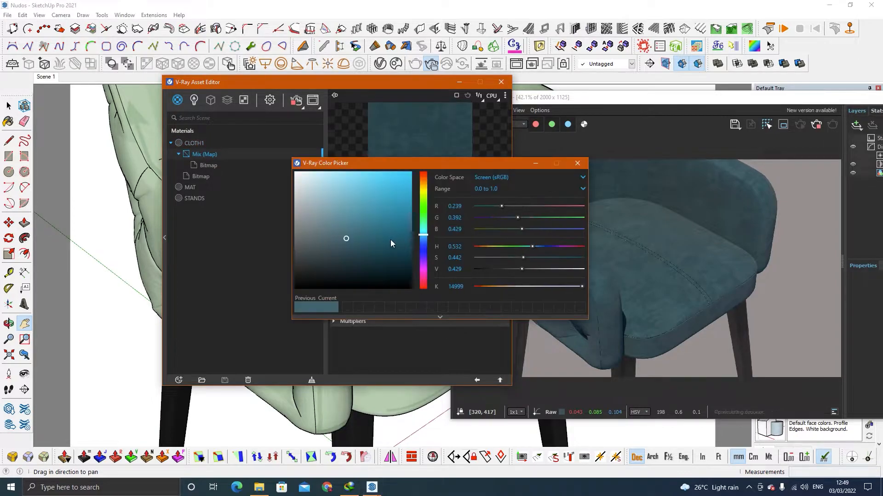
left_click_drag(431, 236, 431, 186)
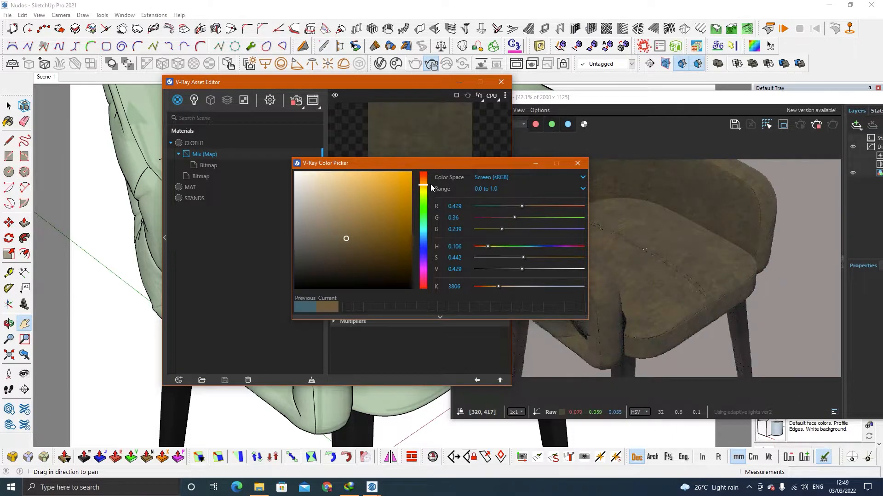
mouse_move(356, 229)
left_mouse_down()
mouse_move(345, 241)
mouse_move(322, 228)
left_mouse_up()
left_click(577, 164)
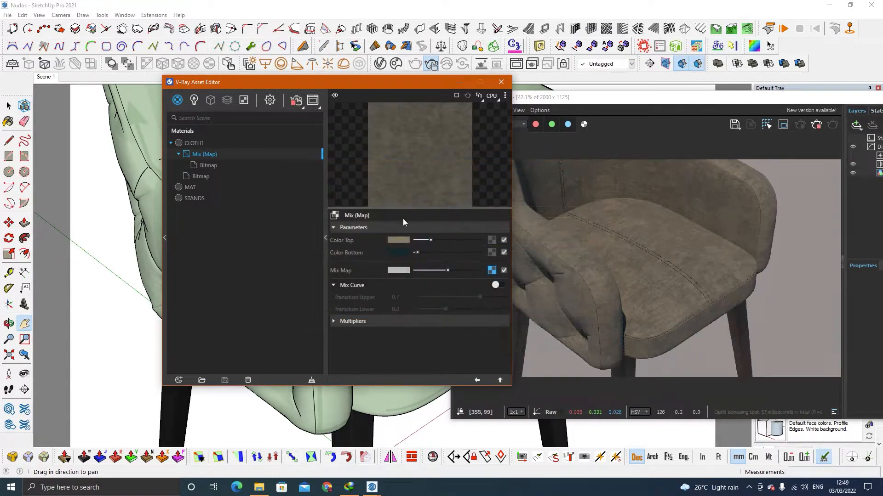
Change the mix's Color Bottom to a dark brown, about RGB 0.261, 0.237, 0.194
left_click(400, 240)
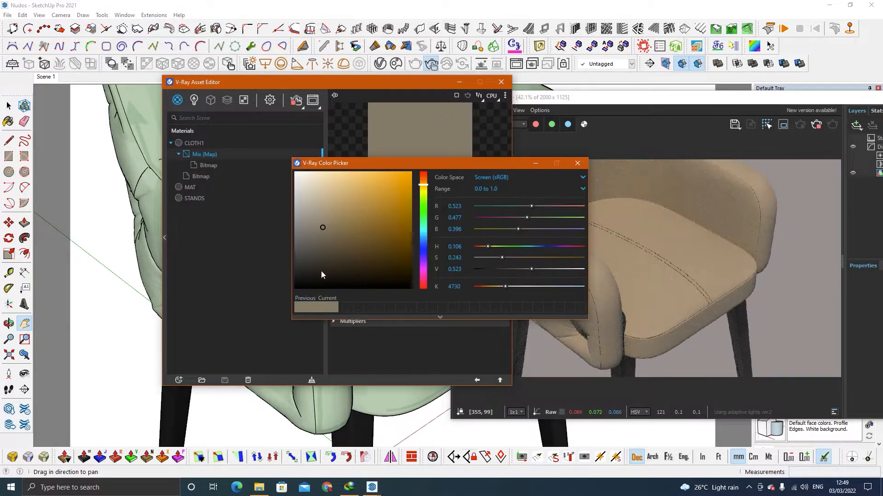
mouse_move(323, 248)
left_mouse_down()
mouse_move(333, 260)
mouse_move(340, 247)
mouse_move(339, 278)
mouse_move(325, 259)
left_mouse_up()
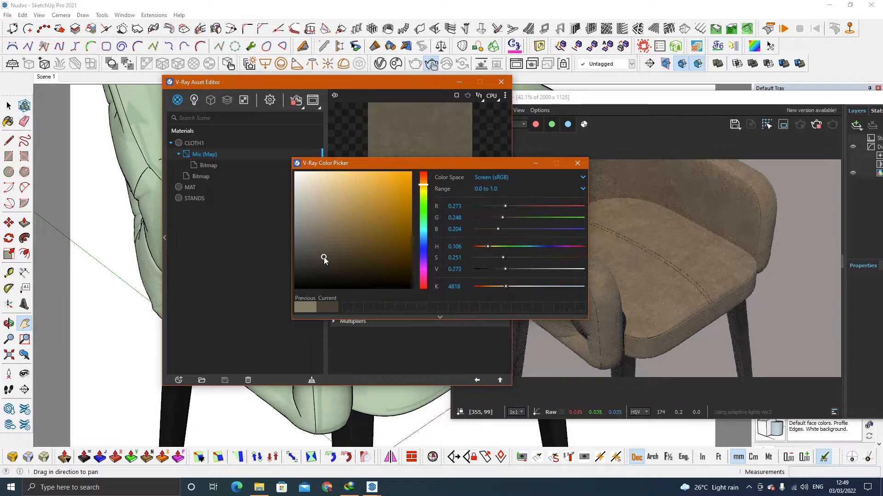
left_click(578, 163)
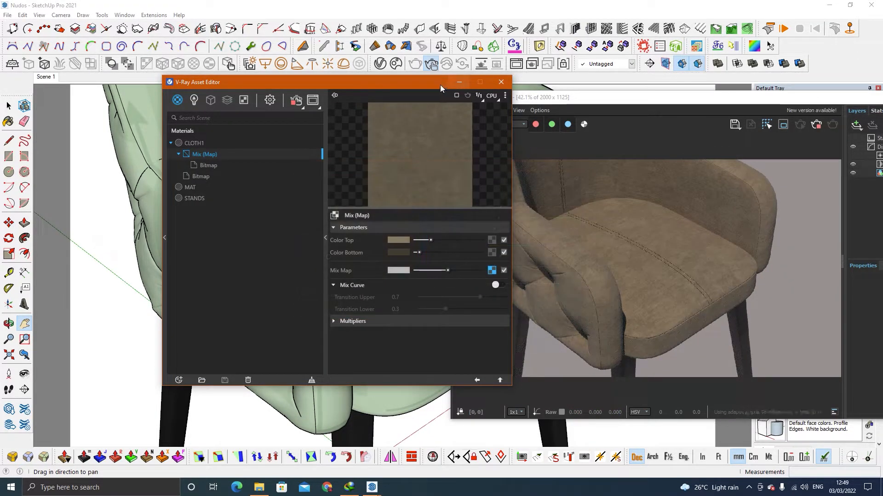
Examine the beige fabric on the tufted back, the seat seam and the whole chair in the interactive render
left_click_drag(440, 85, 192, 145)
scroll(350, 237, "down", 4)
mouse_move(350, 239)
middle_mouse_down()
mouse_move(357, 253)
mouse_move(345, 214)
mouse_move(363, 293)
mouse_move(384, 284)
mouse_move(396, 252)
mouse_move(387, 245)
mouse_move(592, 241)
middle_mouse_up()
scroll(391, 235, "up", 2)
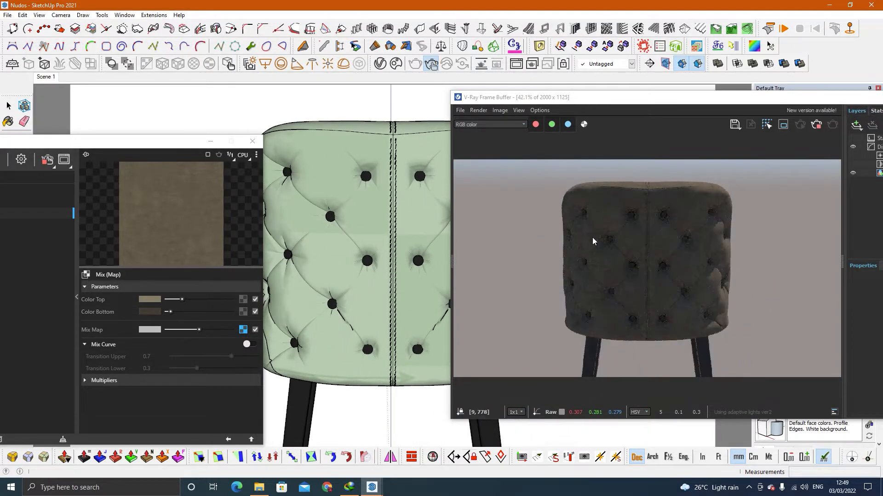
middle_click_drag(372, 288, 432, 355)
middle_click_drag(378, 337, 398, 338)
scroll(398, 338, "up", 5)
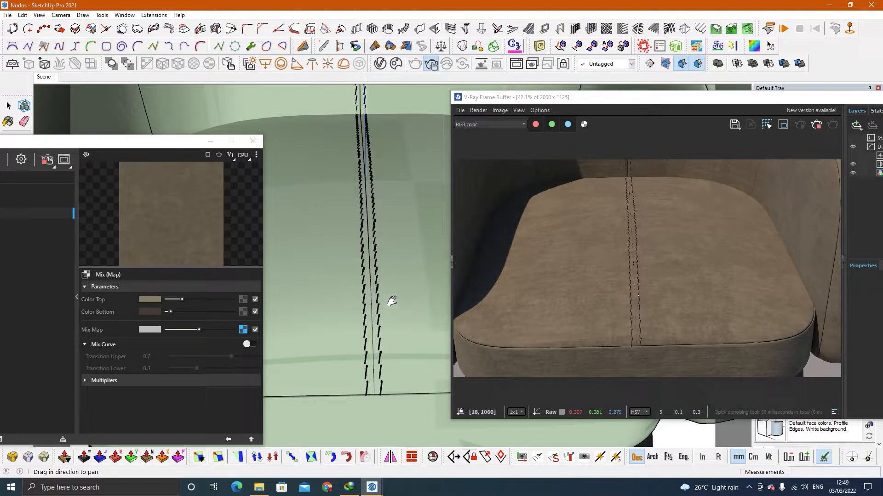
scroll(331, 258, "down", 3)
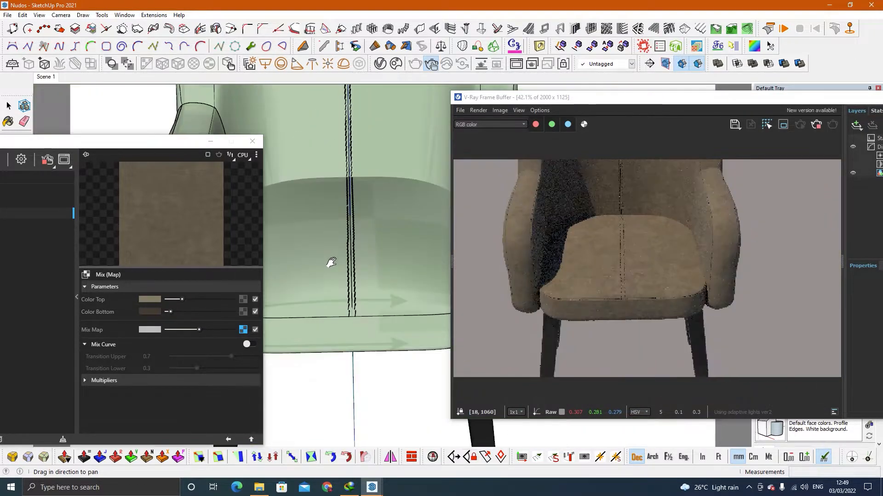
scroll(331, 275, "down", 4)
middle_click_drag(332, 280, 390, 246)
left_click_drag(319, 260, 365, 302)
mouse_move(364, 302)
middle_mouse_down()
mouse_move(399, 292)
mouse_move(484, 321)
mouse_move(298, 235)
middle_mouse_up()
Desaturate the mix's top and bottom colors to neutral greys, with Color Top at 0.464 for R, G and B
left_click_drag(186, 145, 258, 99)
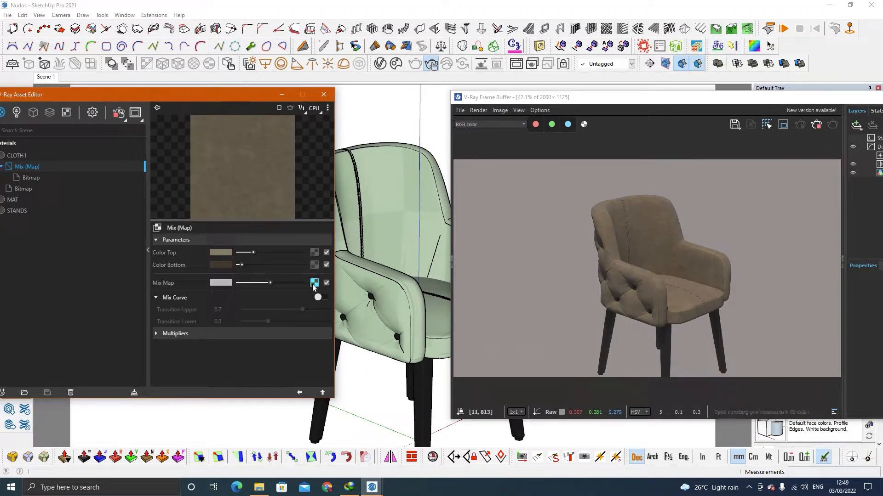
left_click(223, 265)
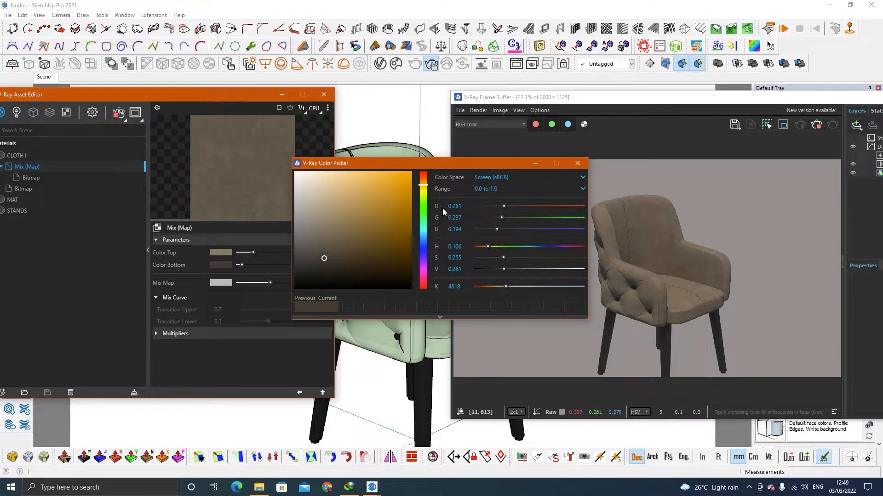
mouse_move(317, 228)
left_mouse_down()
mouse_move(312, 255)
mouse_move(283, 253)
mouse_move(283, 235)
left_mouse_up()
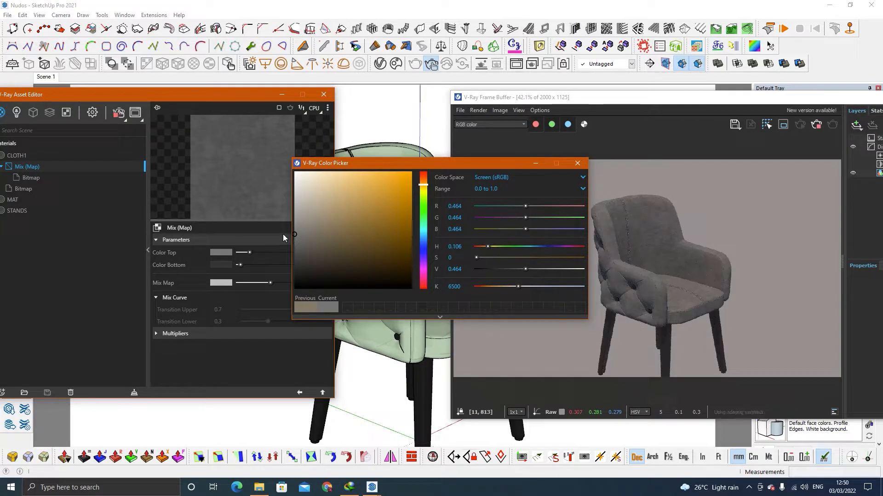
left_click(577, 163)
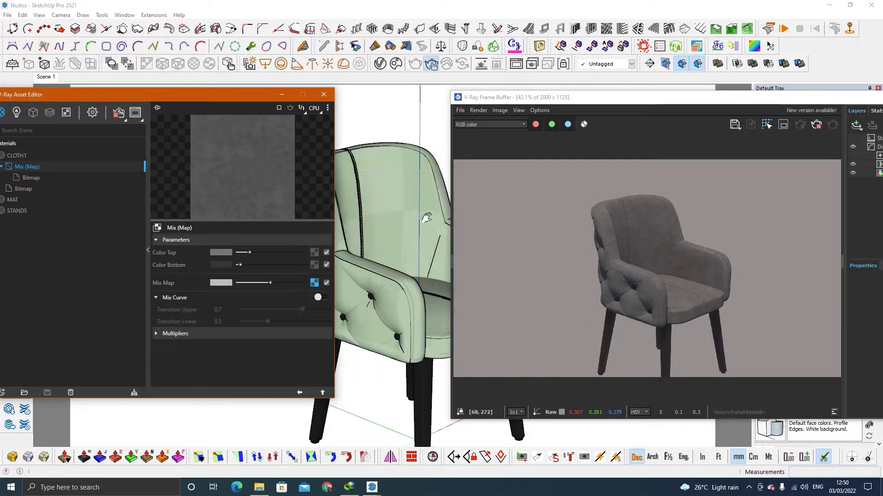
Examine the grey fabric from the front and from the tufted side in the interactive render
scroll(425, 218, "up", 5)
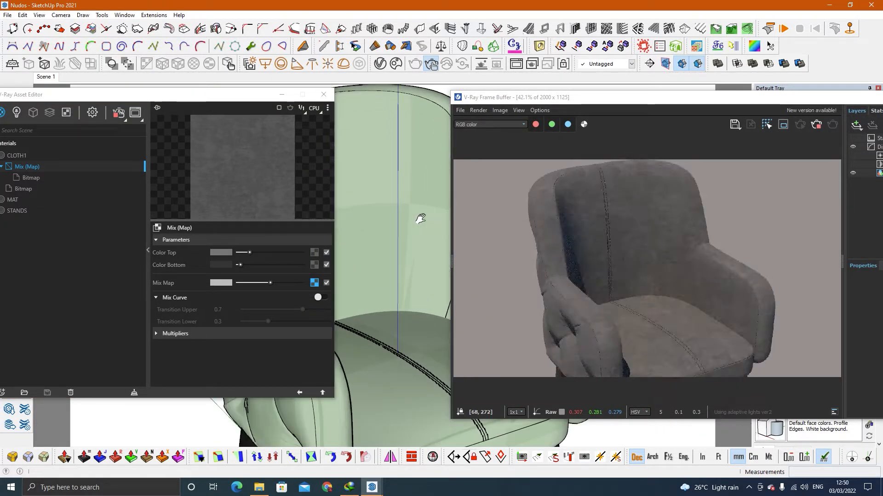
mouse_move(420, 219)
middle_mouse_down("shift")
mouse_move(410, 302)
mouse_move(432, 261)
mouse_move(382, 304)
mouse_move(420, 260)
mouse_move(423, 187)
mouse_move(375, 269)
mouse_move(594, 283)
middle_mouse_up("shift")
scroll(376, 269, "down", 4)
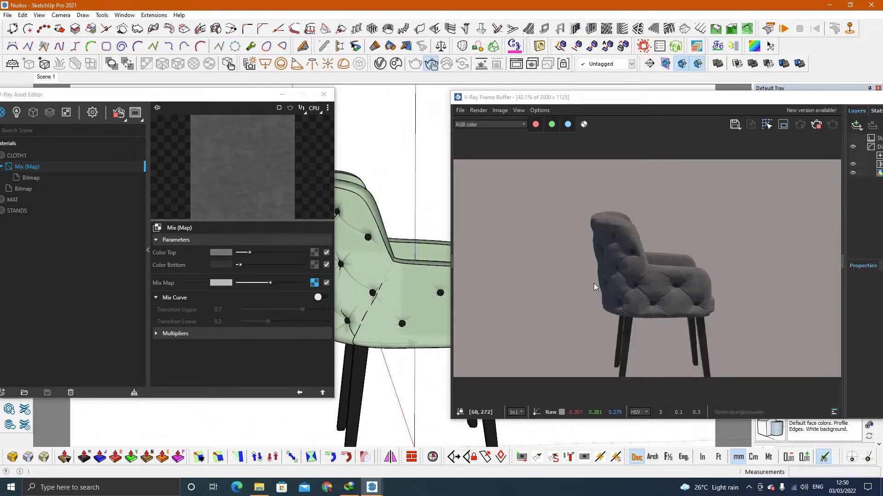
Stop the interactive render and close the V-Ray Asset Editor and the frame buffer
left_click_drag(200, 101, 330, 106)
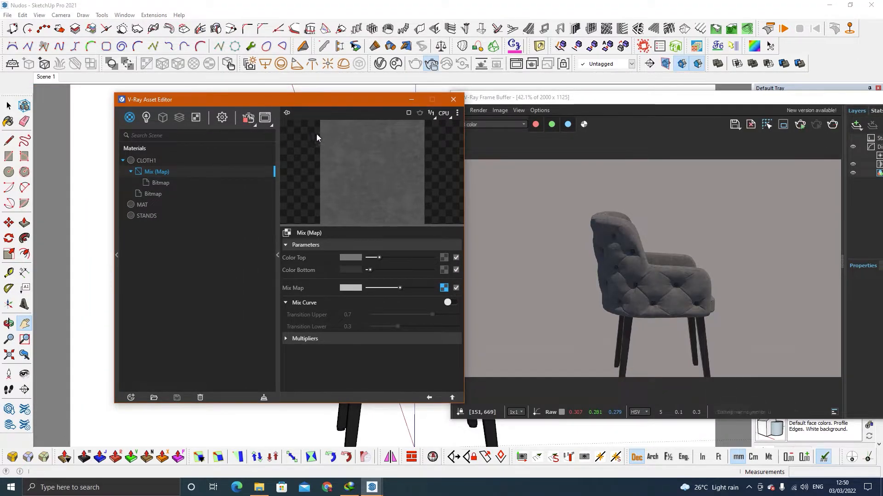
left_click(454, 99)
left_click_drag(561, 97, 243, 144)
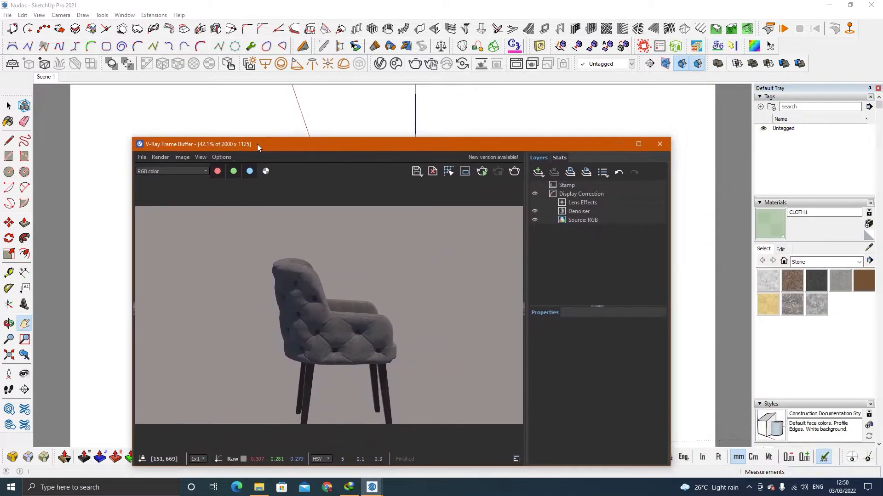
left_click(662, 147)
Bring the whole armchair into a front three-quarter view and select it
middle_click_drag(476, 286, 184, 361)
scroll(414, 284, "down", 2)
middle_click_drag(414, 284, 454, 271)
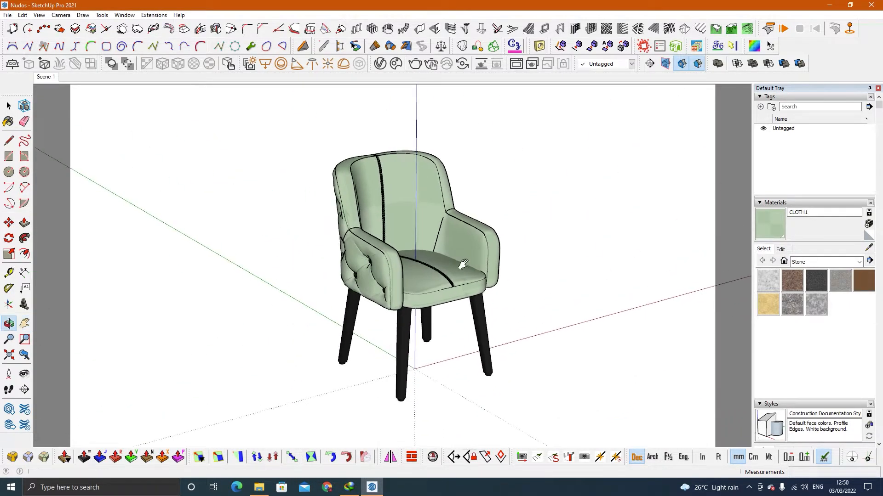
scroll(454, 270, "up", 2)
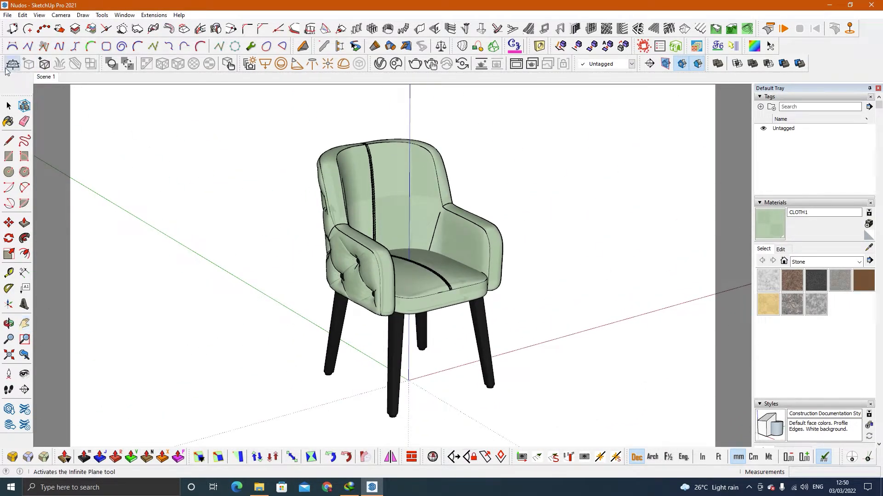
left_click(9, 106)
left_click(354, 197)
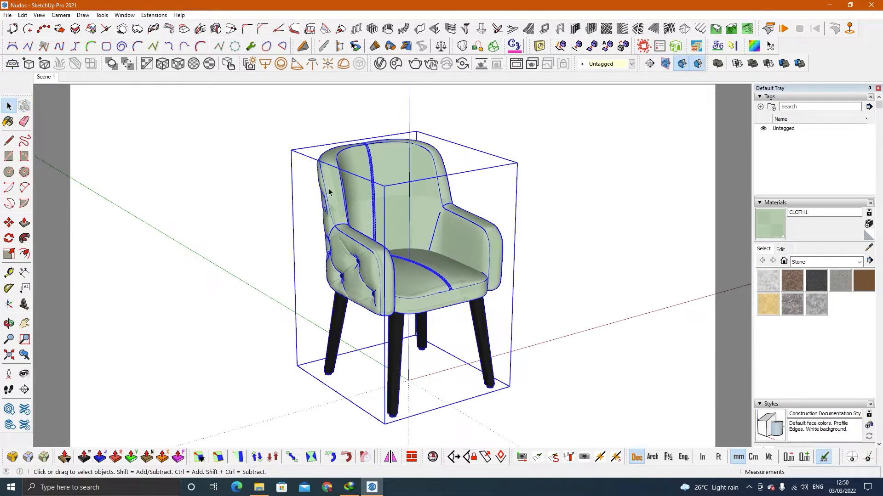
Start exporting the armchair as a V-Ray proxy mesh with 2500 faces in the preview
left_click(29, 65)
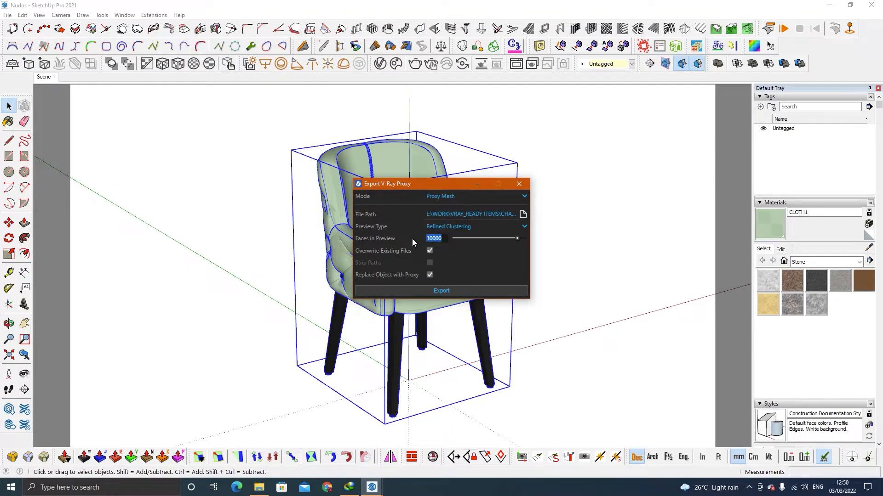
type("25")
key("Return")
Browse for the proxy's file path, copy the Nudos_ Arm Chair folder name within CHAIRS, and reopen that folder
left_click(522, 215)
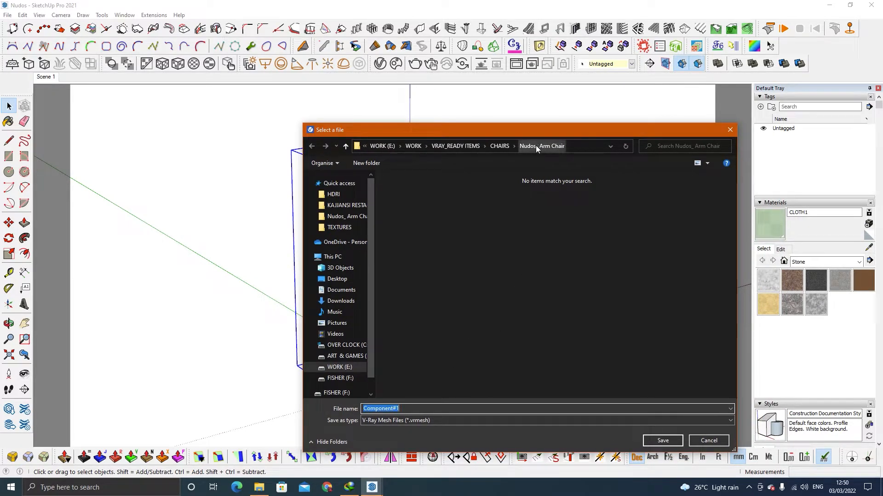
left_click(504, 146)
left_click(425, 190)
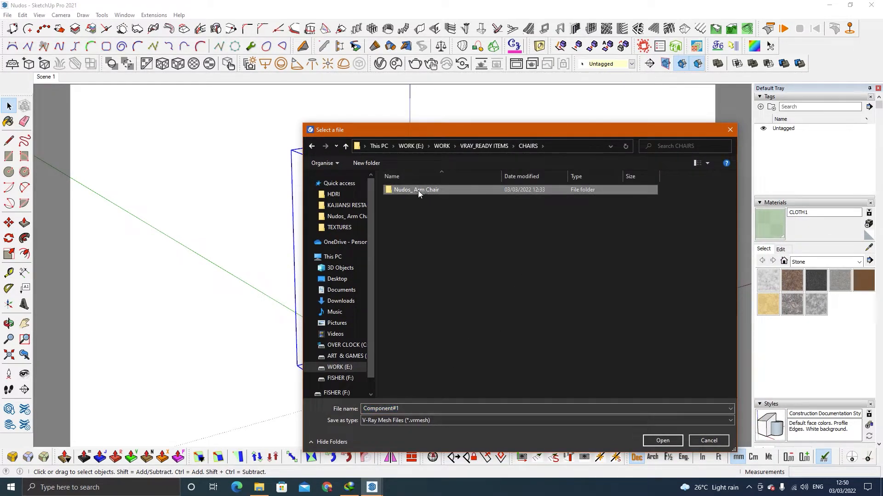
left_click(419, 190)
right_click(409, 189)
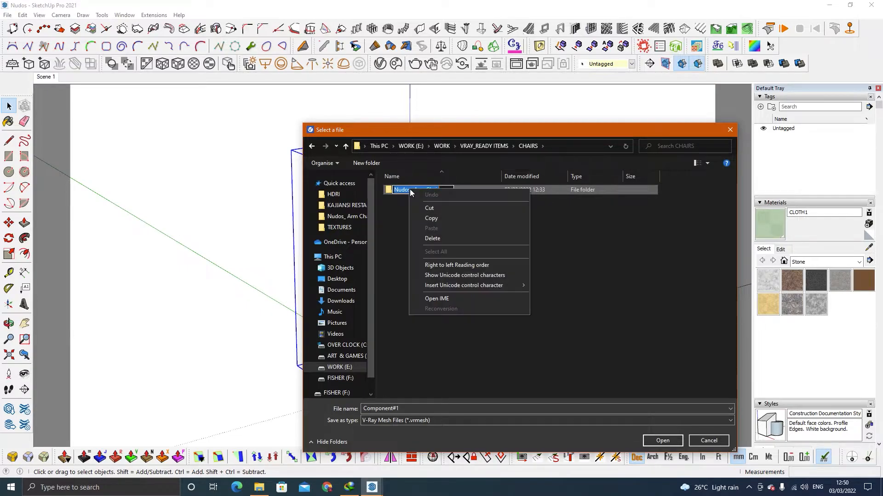
left_click(434, 218)
double_click(460, 189)
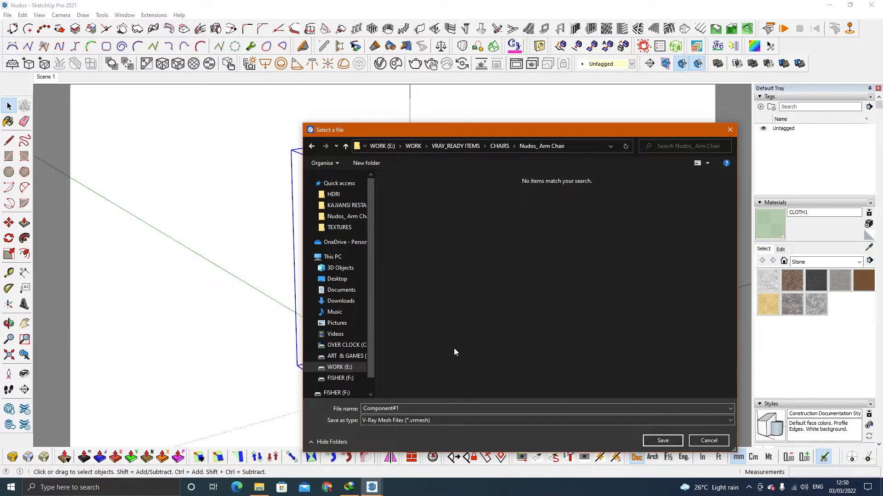
Name the proxy file Nudos_ Arm Chair using the copied text and export it, replacing the original armchair
double_click(416, 409)
right_click(417, 410)
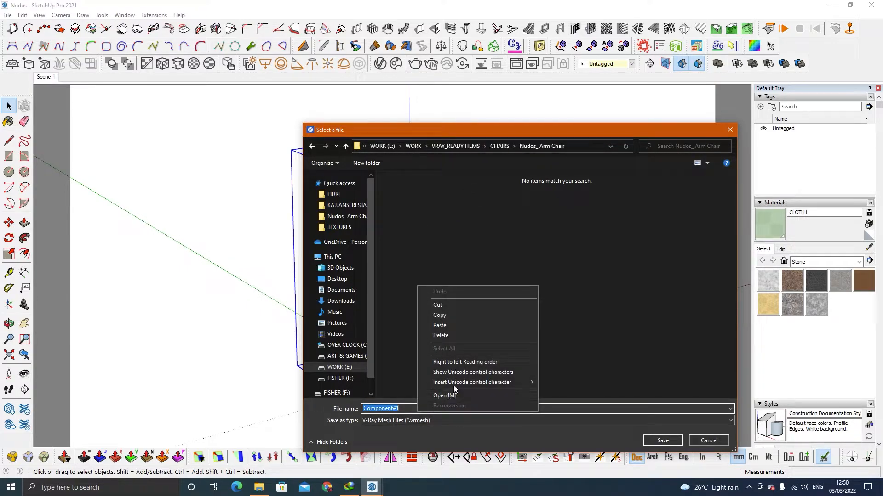
left_click(467, 324)
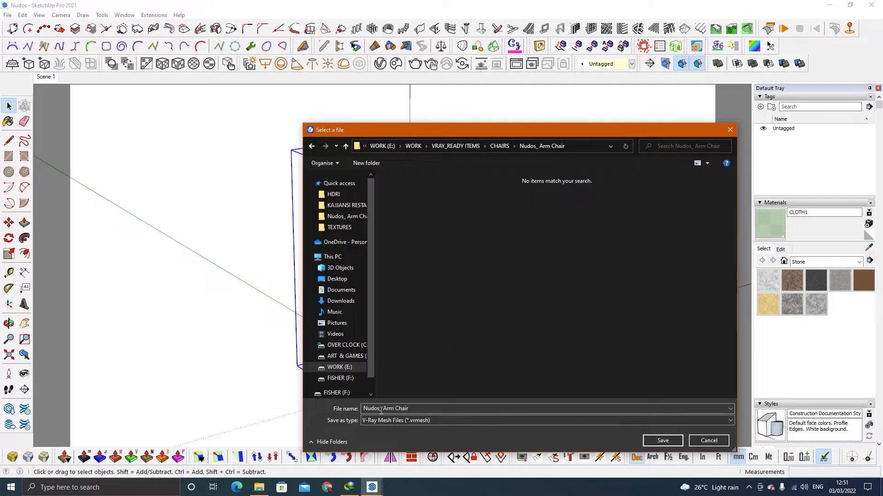
left_click(652, 438)
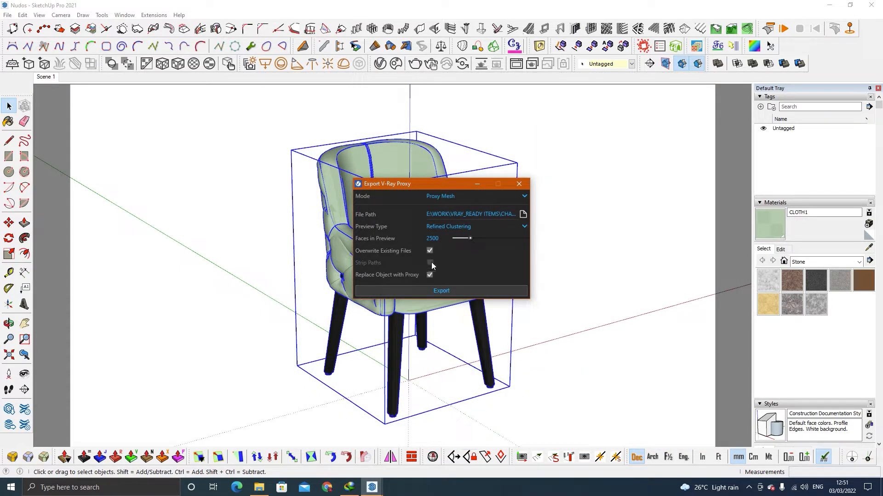
left_click(440, 291)
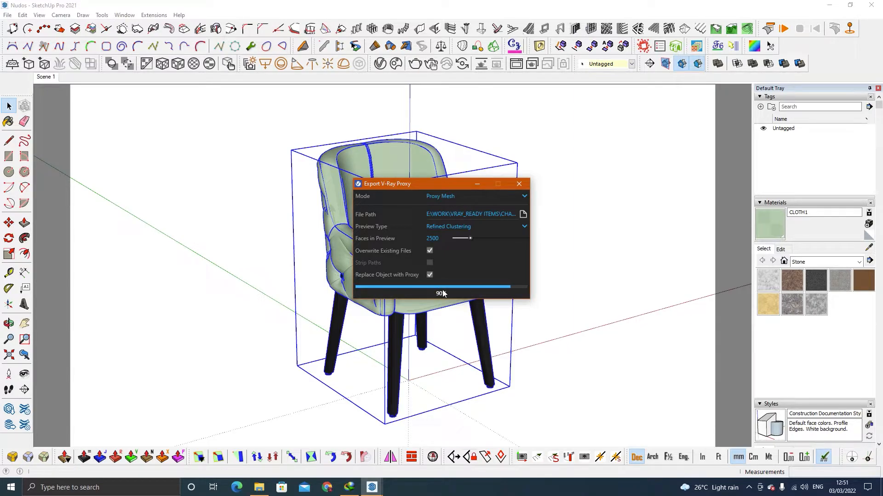
Examine the Nudos_ Arm Chair proxy geometry in the V-Ray Asset Editor, including its STANDS and CLOTH1 materials
middle_click_drag(435, 295, 565, 296)
left_click(380, 63)
left_click_drag(385, 101, 470, 88)
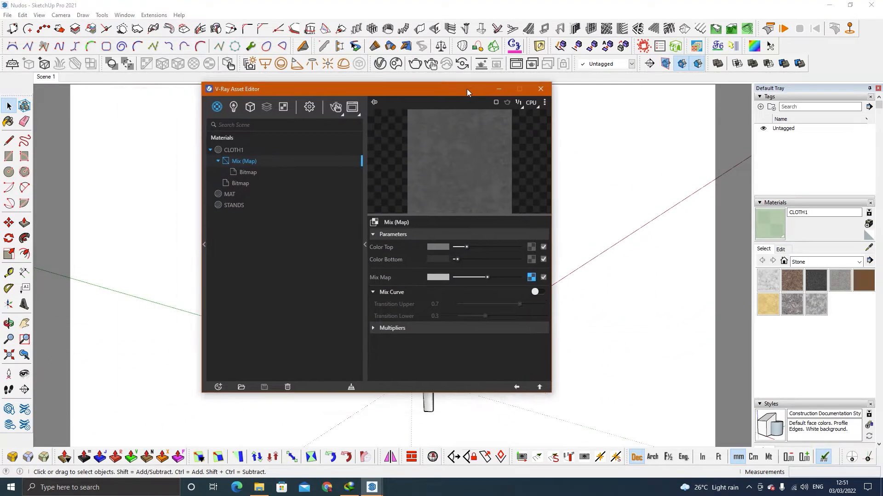
left_click(250, 107)
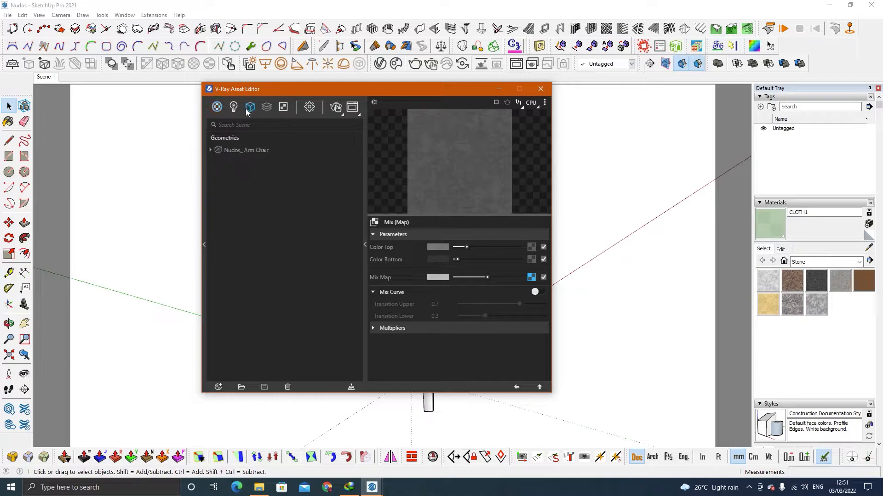
left_click(237, 152)
left_click(211, 151)
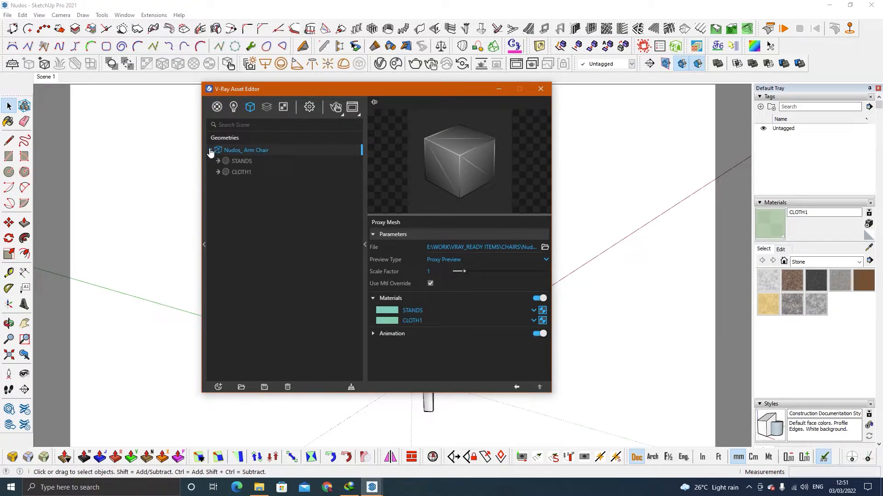
left_click(217, 161)
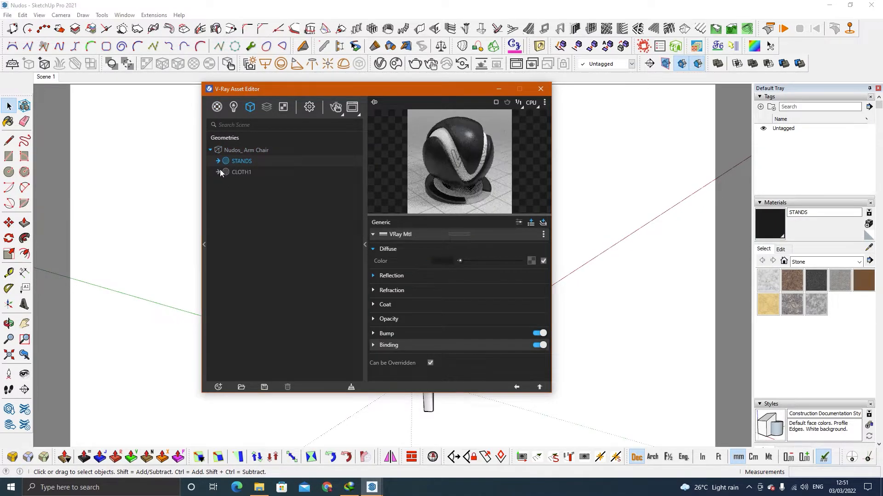
left_click(217, 172)
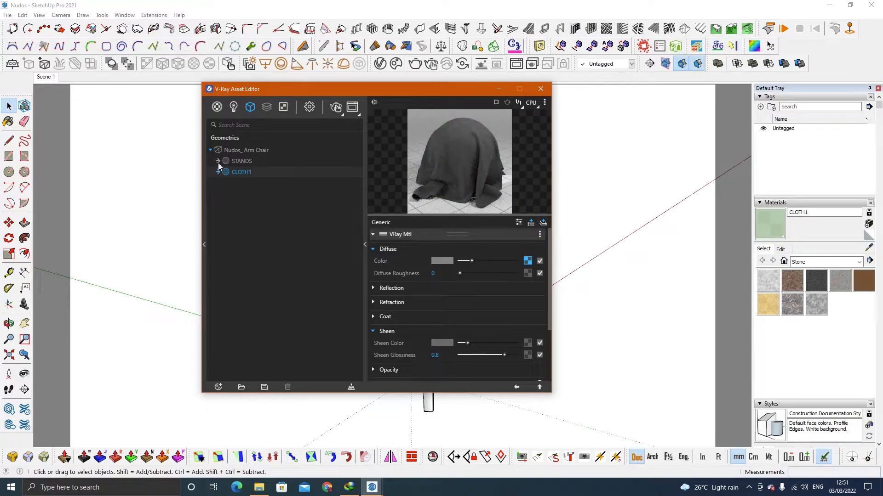
left_click(218, 160)
left_click(220, 170)
left_click(226, 151)
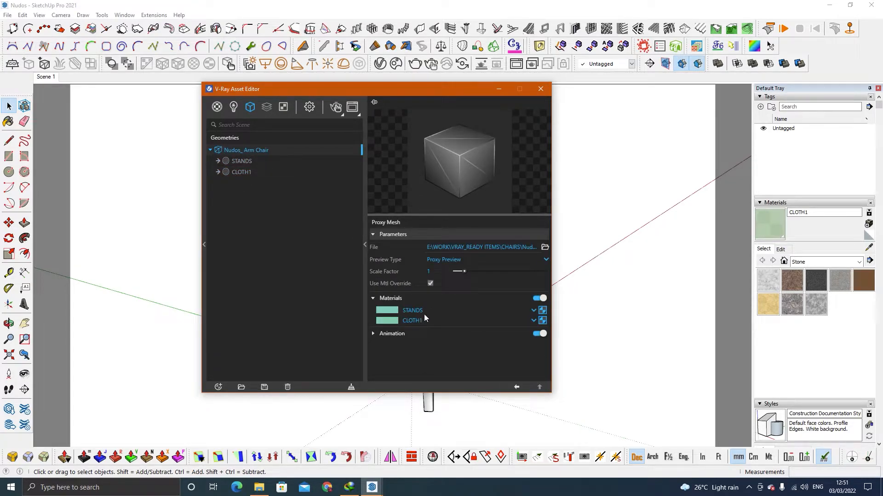
left_click(543, 311)
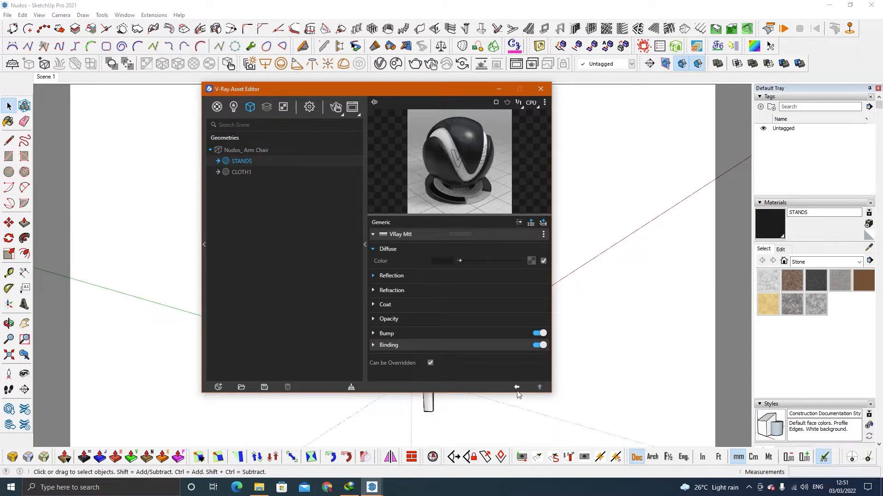
left_click(517, 389)
In the proxy's CLOTH1 material, lighten the diffuse mix's Color Top to a neutral grey of 0.652 for R, G and B
left_click(542, 321)
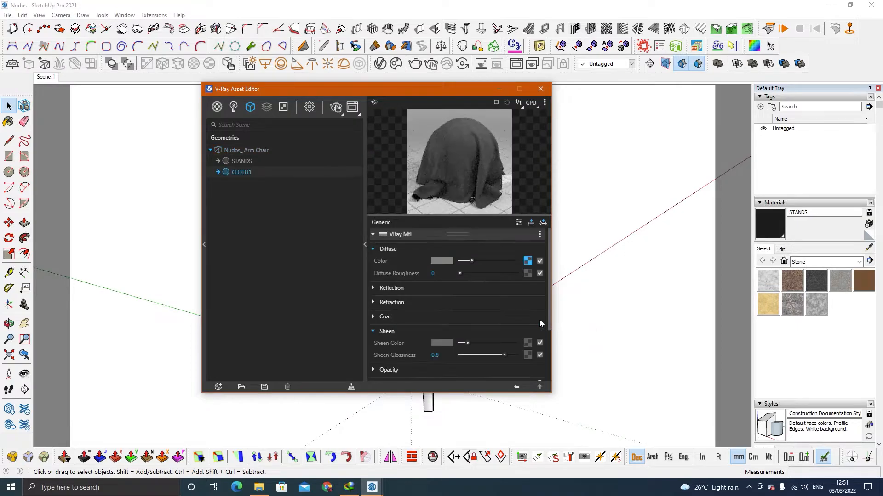
mouse_move(454, 96)
left_mouse_down()
mouse_move(299, 121)
mouse_move(286, 112)
left_mouse_up()
middle_click_drag(439, 225, 570, 226)
left_click_drag(295, 111, 340, 75)
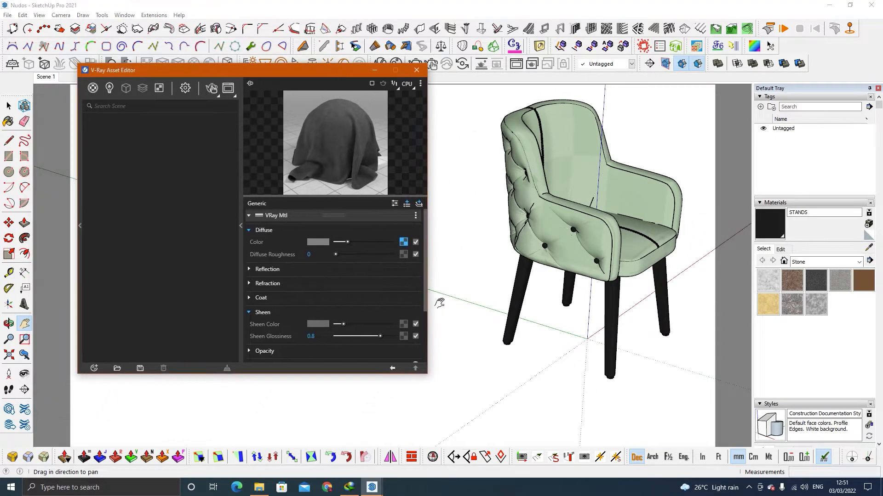
left_click(404, 242)
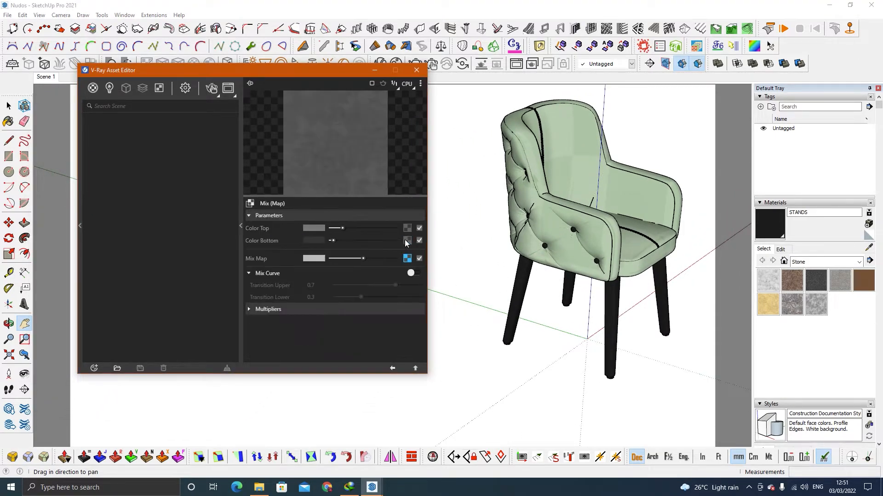
left_click(316, 229)
left_click_drag(344, 233, 341, 226)
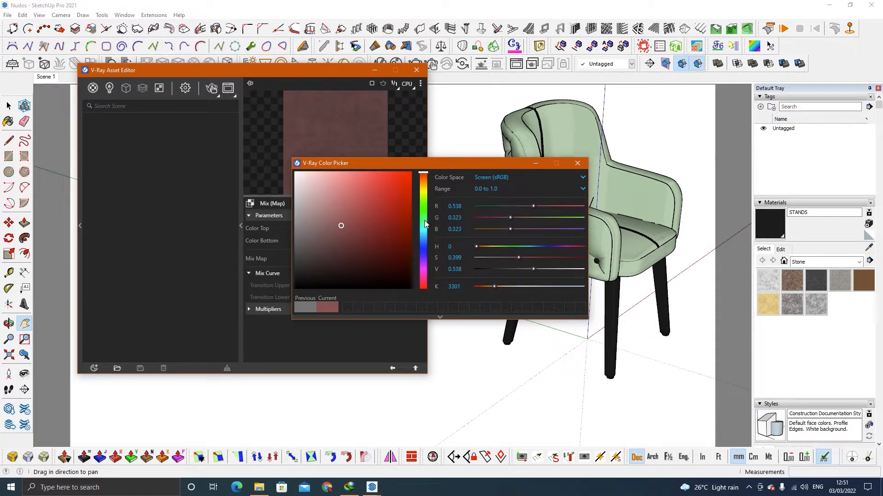
mouse_move(338, 230)
left_mouse_down()
mouse_move(294, 229)
mouse_move(288, 217)
left_mouse_up()
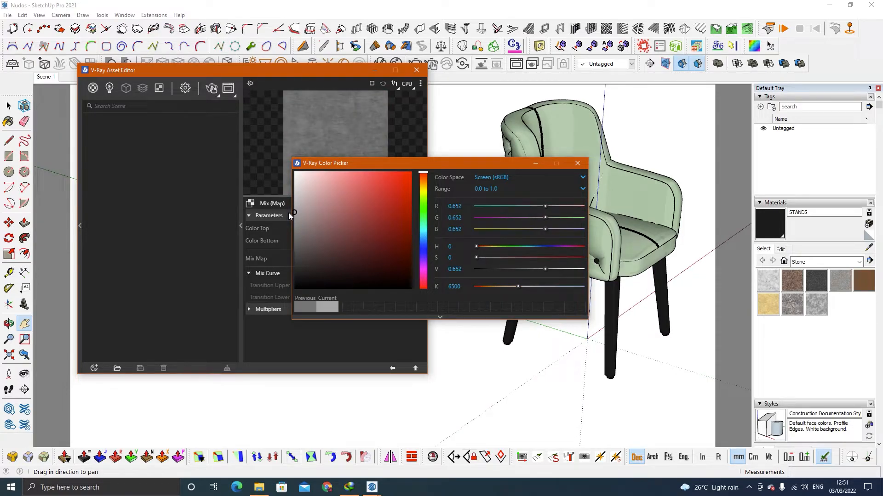
left_click(574, 166)
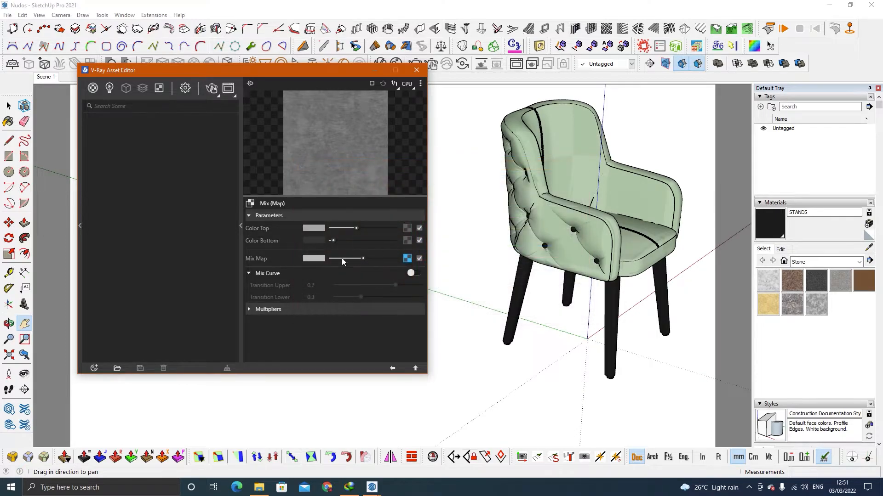
Darken the mix's Color Bottom to a near-black grey of 0.066 for R, G and B
left_click(311, 244)
left_click_drag(299, 268, 283, 278)
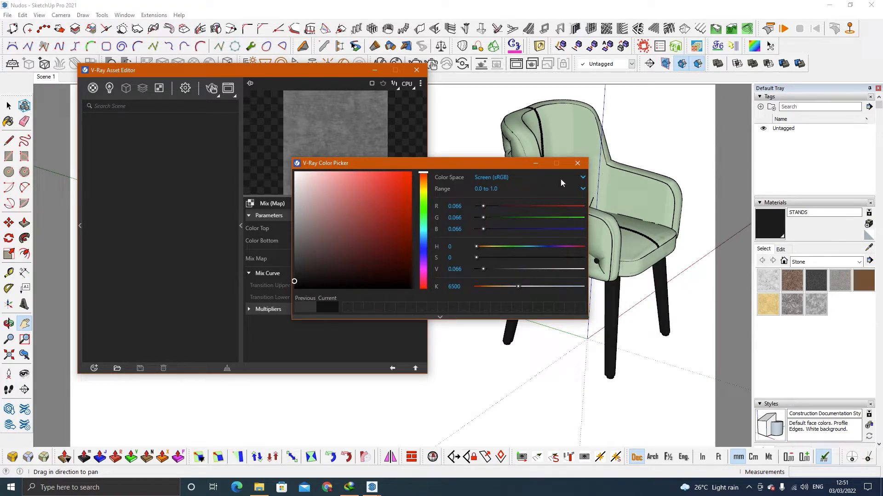
left_click(578, 163)
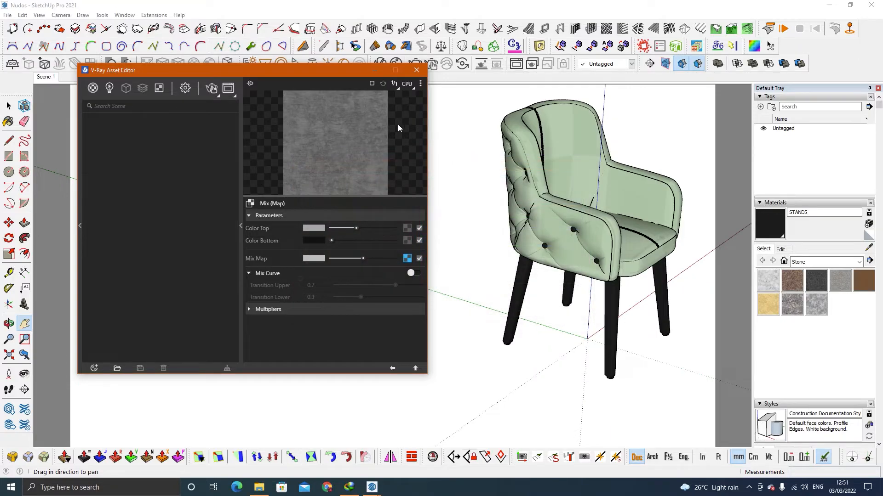
Lighten CLOTH1's sheen color, change its bump amount, and close the V-Ray Asset Editor
left_click(414, 368)
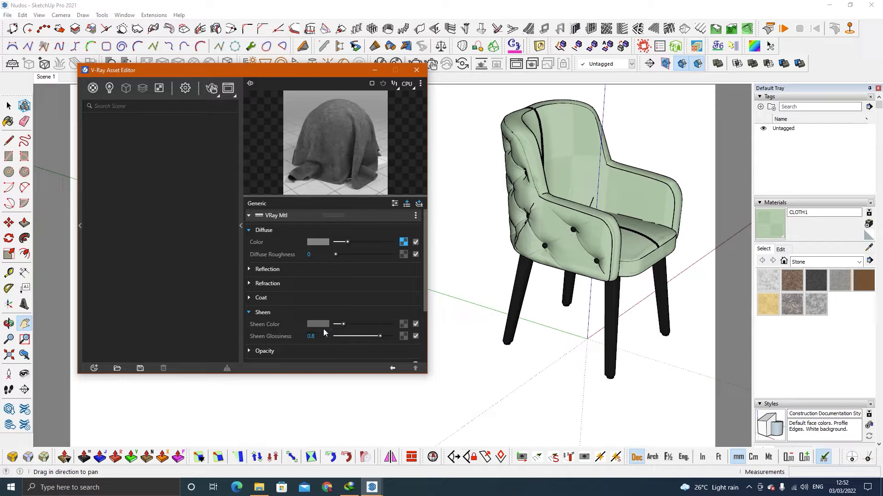
left_click_drag(344, 325, 358, 327)
scroll(278, 320, "down", 3)
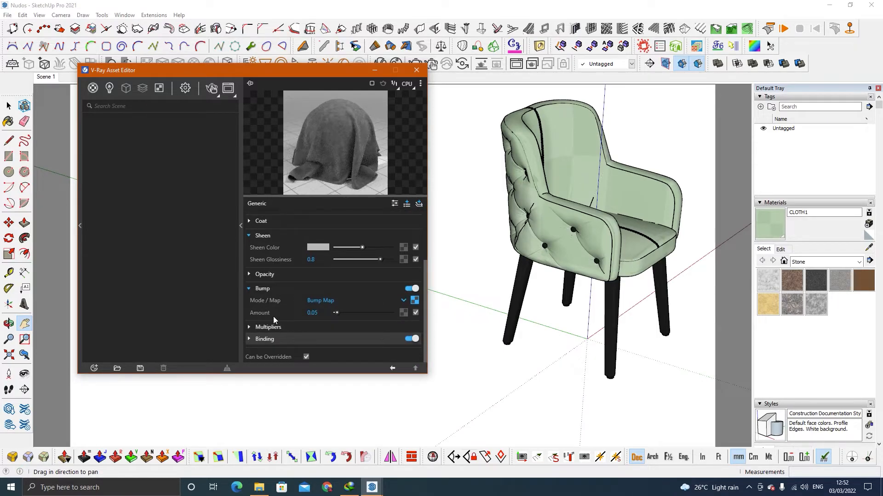
left_click_drag(321, 311, 315, 314)
type("1")
key("Return")
left_click(417, 70)
Render the armchair from the front three-quarter view in the V-Ray Frame Buffer
left_click_drag(587, 175, 409, 192)
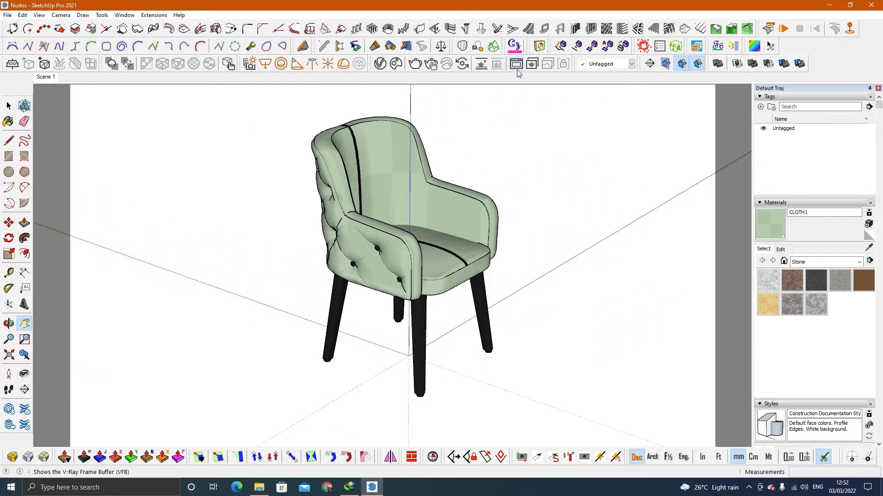
left_click(517, 67)
left_click_drag(510, 141, 490, 81)
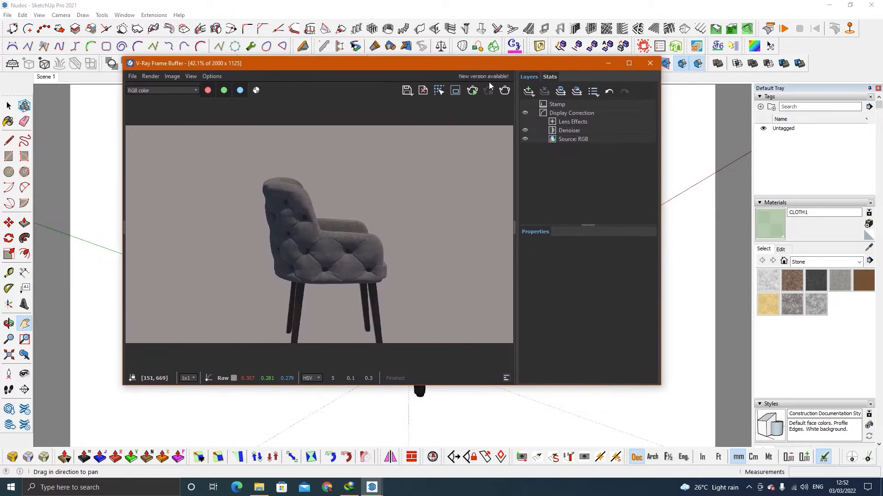
left_click(505, 92)
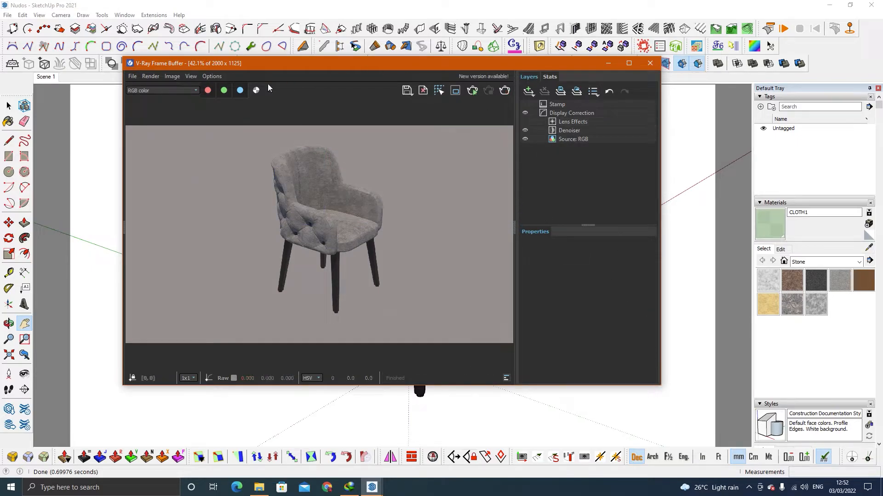
Add an Exposure correction layer to the render and set its Highlight Burn to 0
left_click(192, 76)
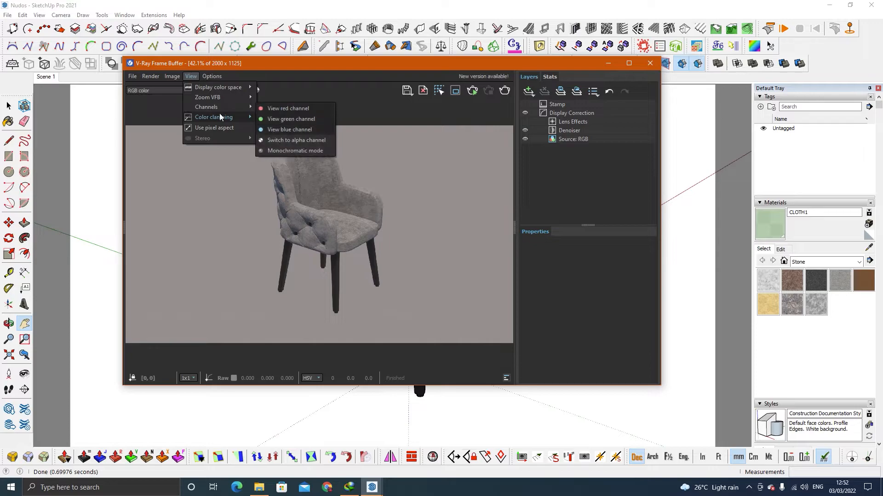
left_click(342, 126)
left_click(530, 94)
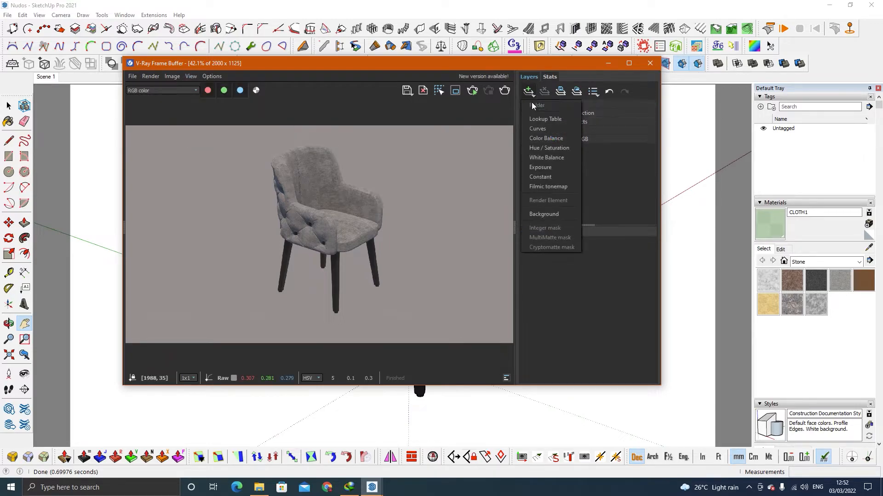
left_click(538, 167)
left_click_drag(620, 292, 574, 295)
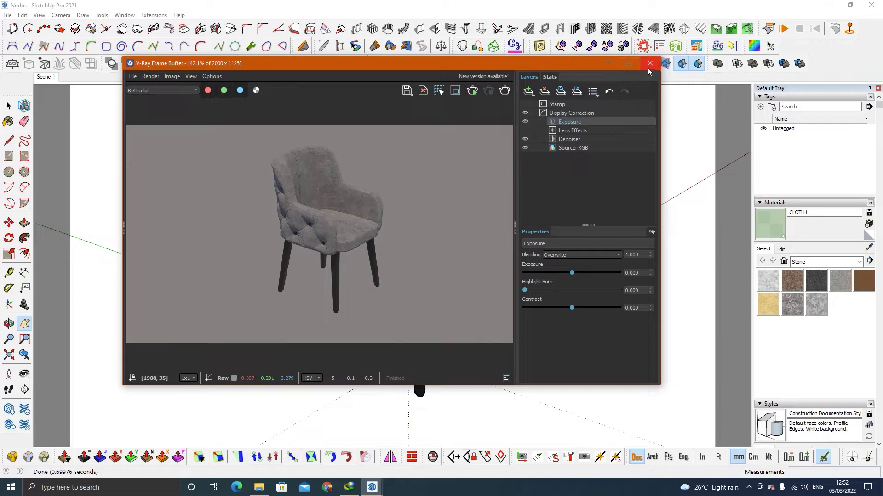
Hide the frame buffer's layer settings, place it beside the model, and start an interactive render of a closer armchair view
left_click(515, 224)
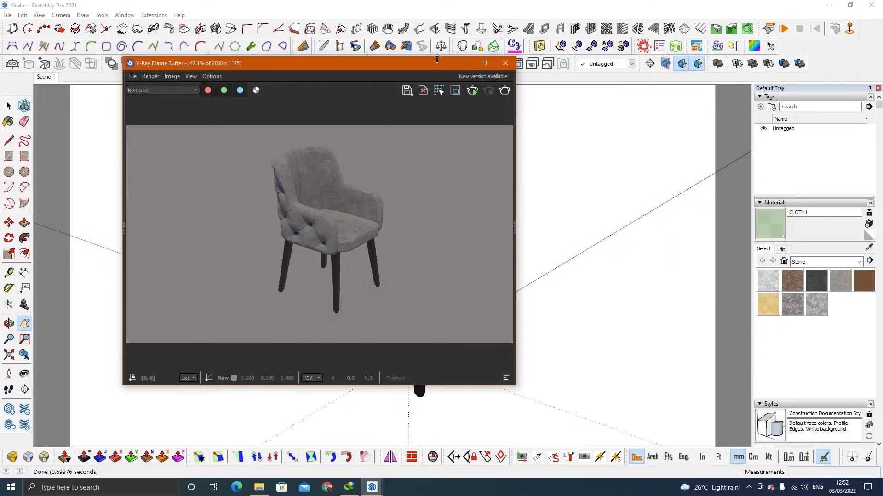
mouse_move(421, 63)
left_mouse_down()
mouse_move(490, 52)
mouse_move(790, 55)
mouse_move(795, 65)
left_mouse_up()
left_click(378, 166)
mouse_move(371, 190)
left_mouse_down()
mouse_move(302, 190)
mouse_move(238, 208)
left_mouse_up()
scroll(239, 209, "up", 3)
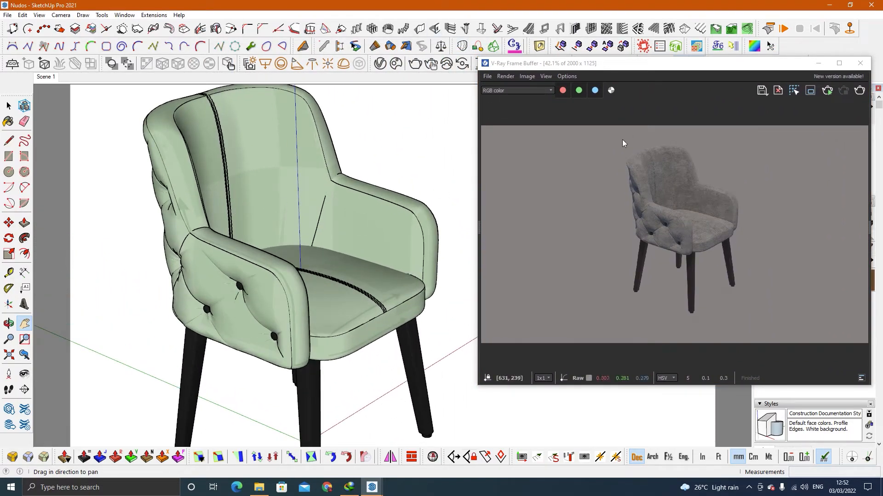
left_click(825, 93)
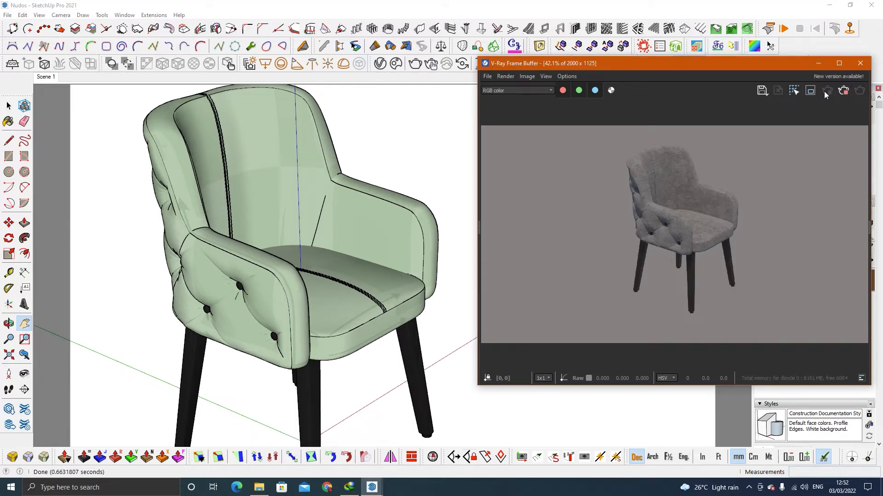
Examine the velvet on the armchair's seat, inner backrest and tufted back in the interactive render
mouse_move(298, 258)
middle_mouse_down()
mouse_move(368, 199)
mouse_move(557, 258)
mouse_move(262, 323)
middle_mouse_up()
scroll(368, 211, "up", 5)
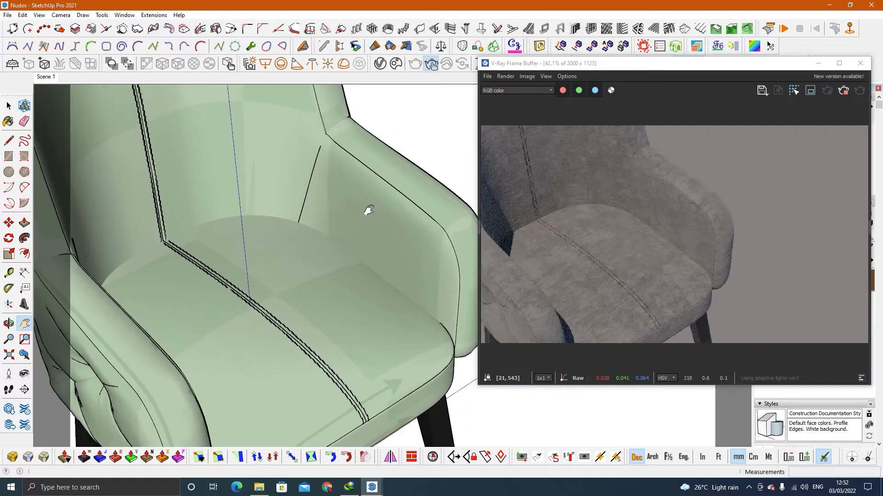
scroll(320, 211, "down", 5)
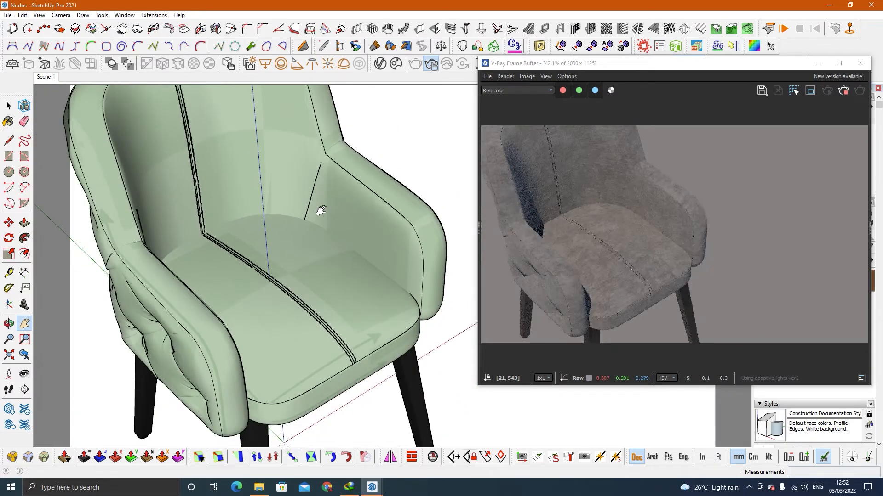
mouse_move(259, 211)
middle_mouse_down()
mouse_move(299, 181)
mouse_move(268, 262)
mouse_move(243, 198)
middle_mouse_up()
middle_click_drag(240, 249, 407, 239)
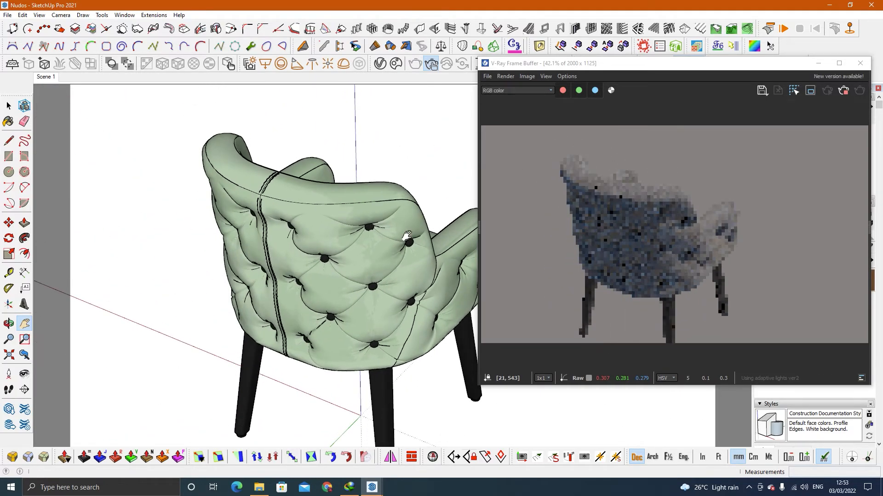
mouse_move(351, 234)
middle_mouse_down()
mouse_move(210, 218)
mouse_move(370, 235)
mouse_move(284, 254)
middle_mouse_up()
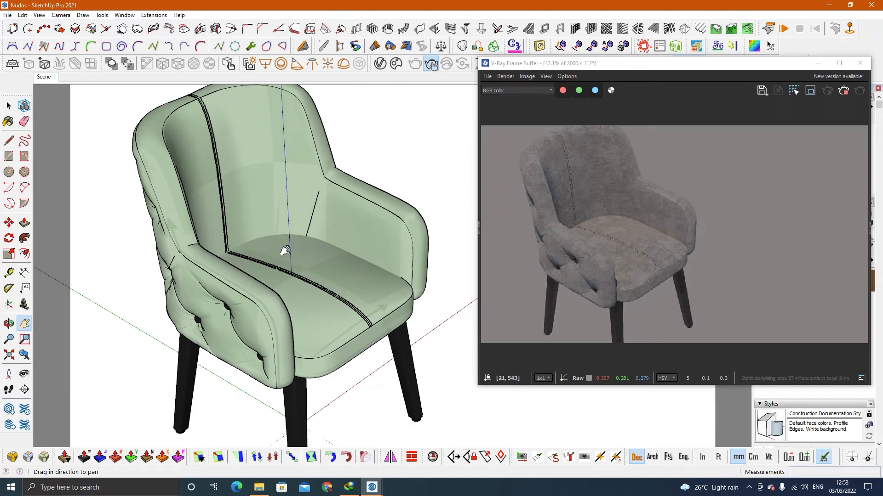
Replace the cloth material's bump map bitmap with the grey fabric image whose name starts with 784a, and minimise the V-Ray Asset Editor
left_click(380, 64)
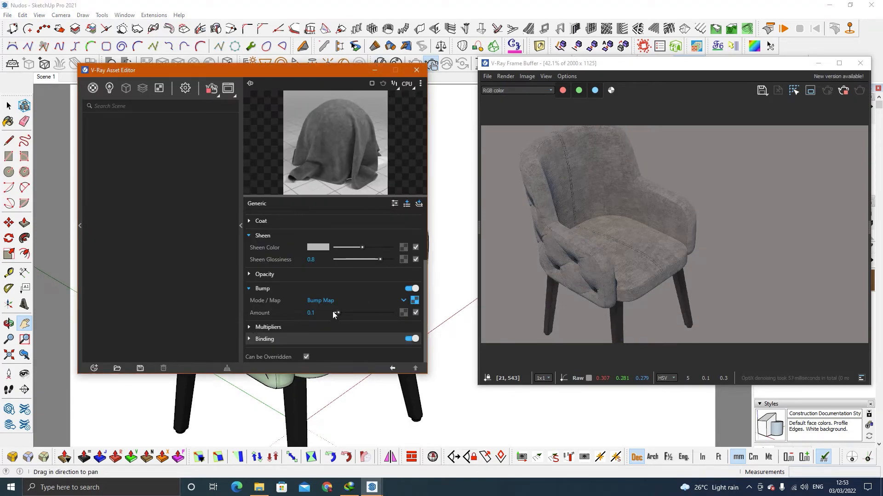
left_click(414, 301)
left_click(421, 229)
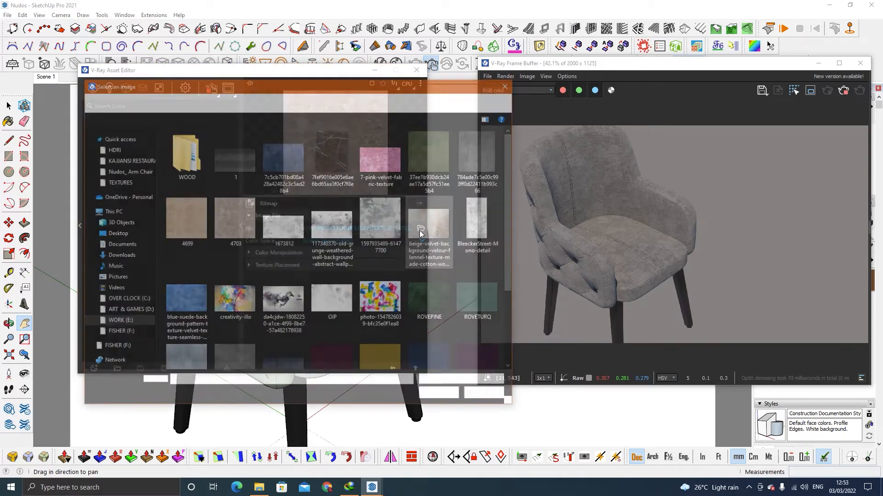
left_click(492, 177)
left_click(441, 395)
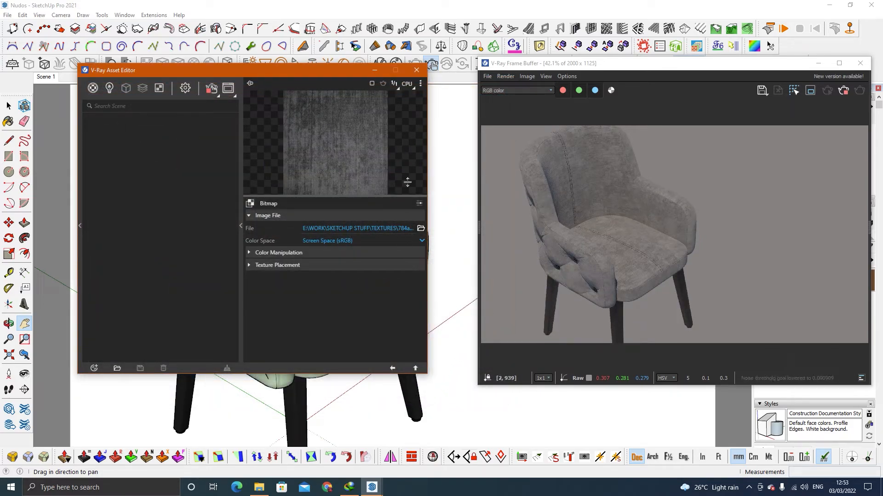
left_click(373, 70)
Examine the new bump texture on the armchair's tufted side and around the seat stitching in the interactive render
mouse_move(350, 252)
middle_mouse_down()
mouse_move(394, 175)
mouse_move(434, 154)
middle_mouse_up()
scroll(352, 264, "up", 3)
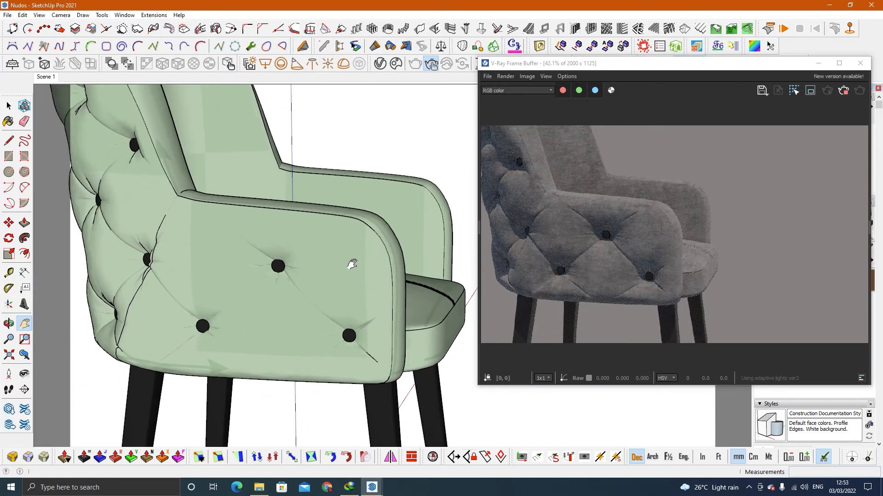
scroll(343, 286, "up", 1)
middle_click_drag(345, 284, 201, 271)
left_click_drag(294, 239, 269, 418)
middle_click_drag(323, 252, 347, 411)
scroll(338, 342, "down", 2)
left_click_drag(350, 355, 273, 284)
scroll(357, 345, "up", 8)
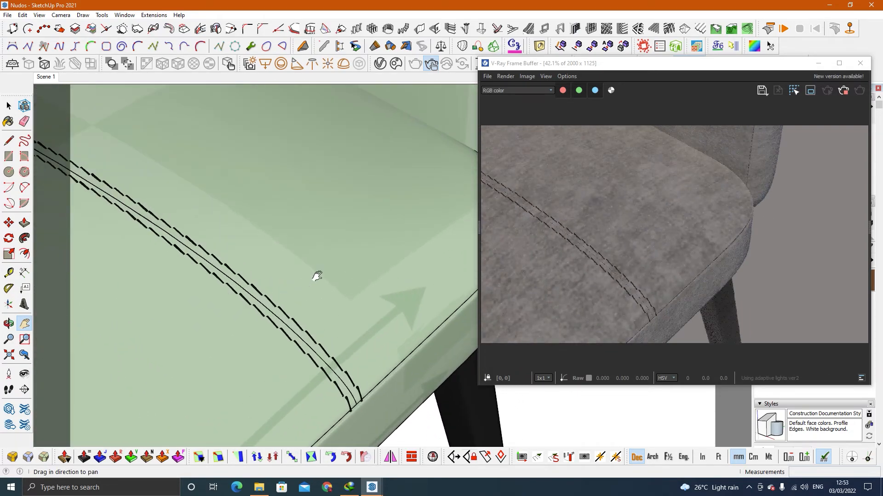
scroll(319, 282, "down", 3)
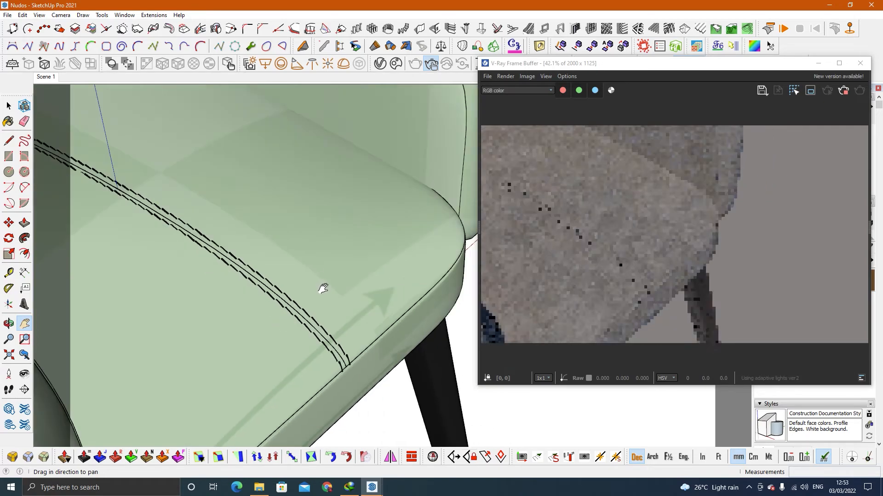
scroll(323, 288, "down", 8)
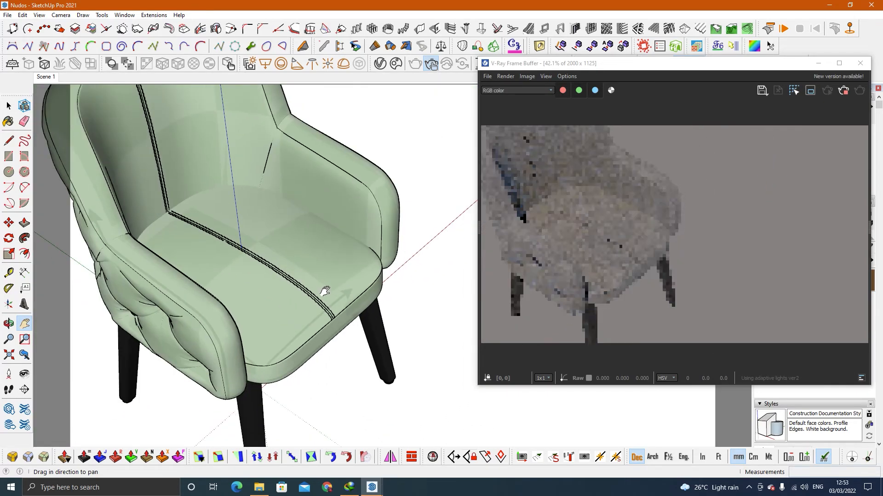
Frame the whole armchair in a front three-quarter view, stop the interactive render, and reposition the frame buffer window
middle_click_drag(325, 292, 348, 236)
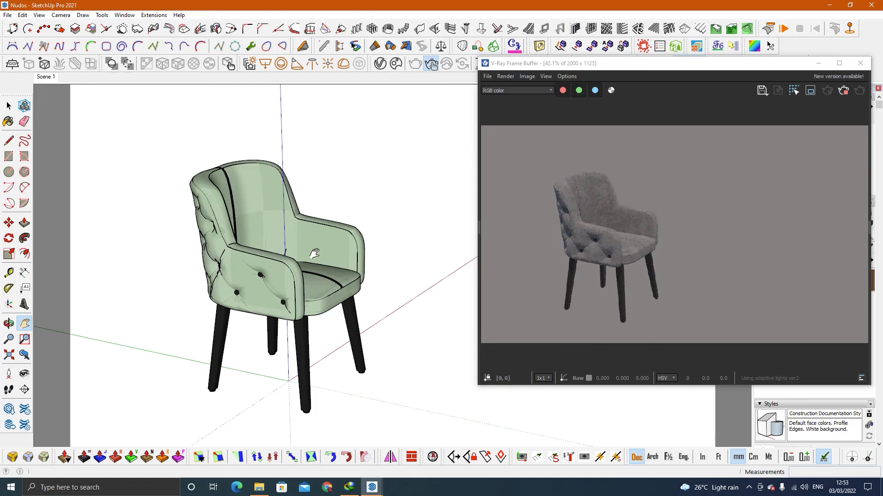
scroll(310, 257, "up", 2)
left_click_drag(283, 268, 301, 240)
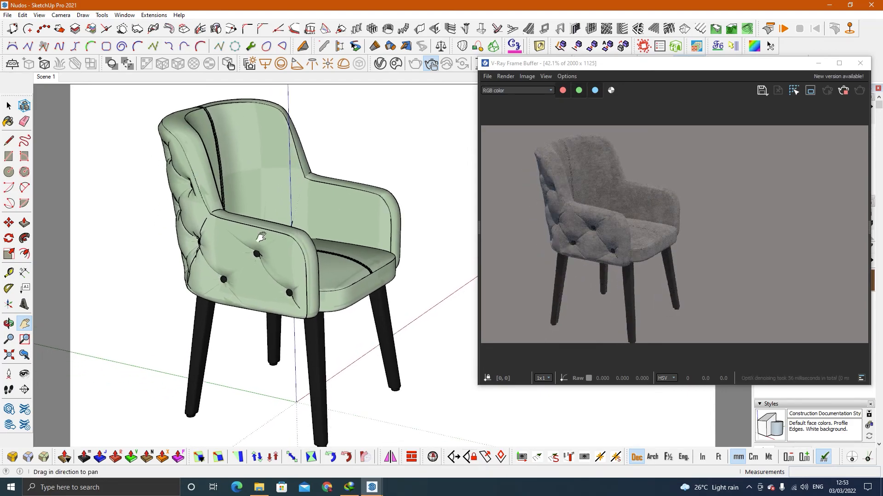
left_click(844, 90)
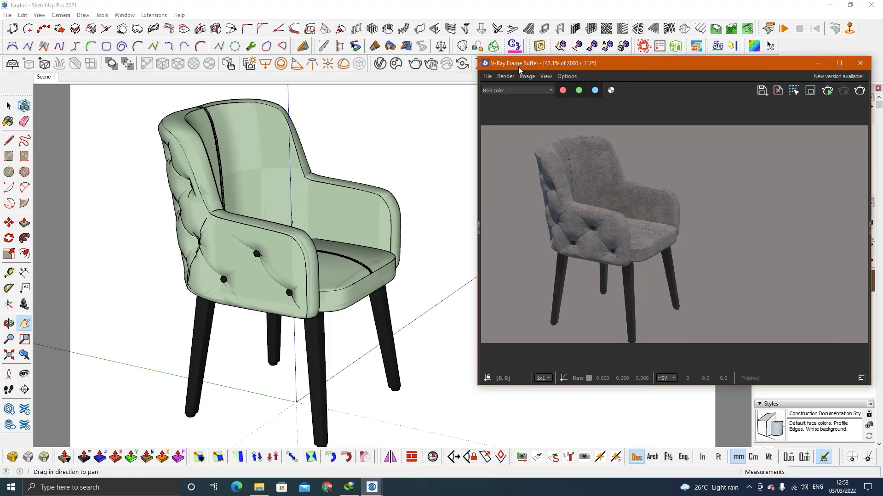
left_click_drag(578, 68, 540, 102)
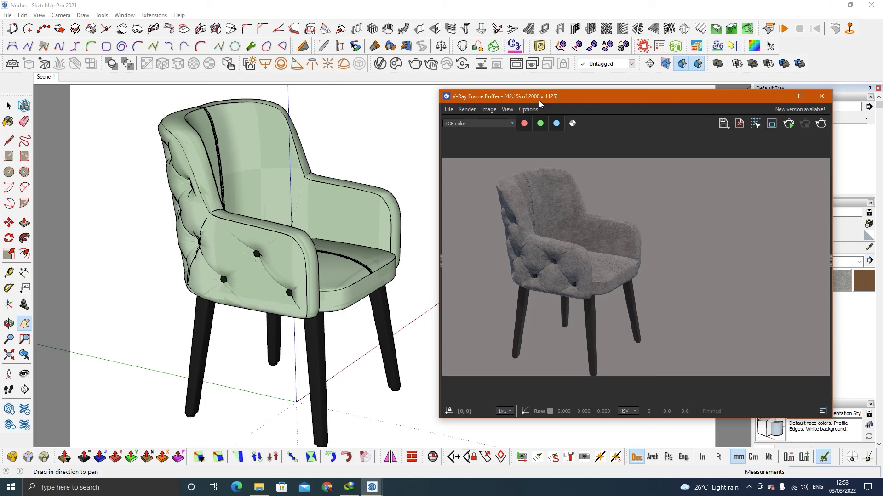